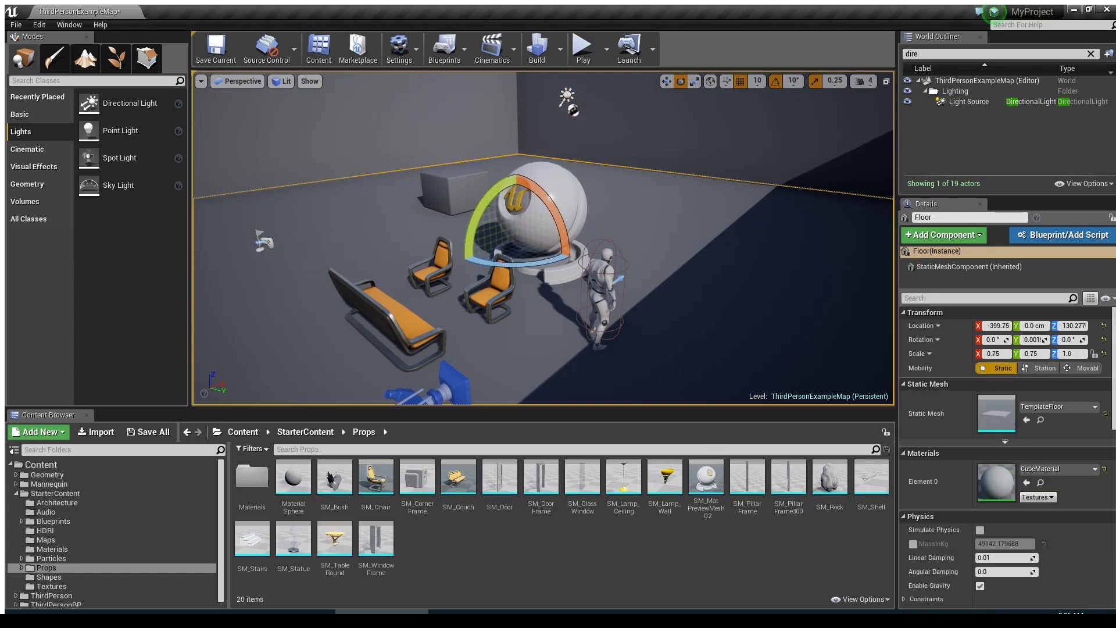
Clear the floor selection, view the furnished room, and select the directional Light Source.
key("Escape")
key("w")
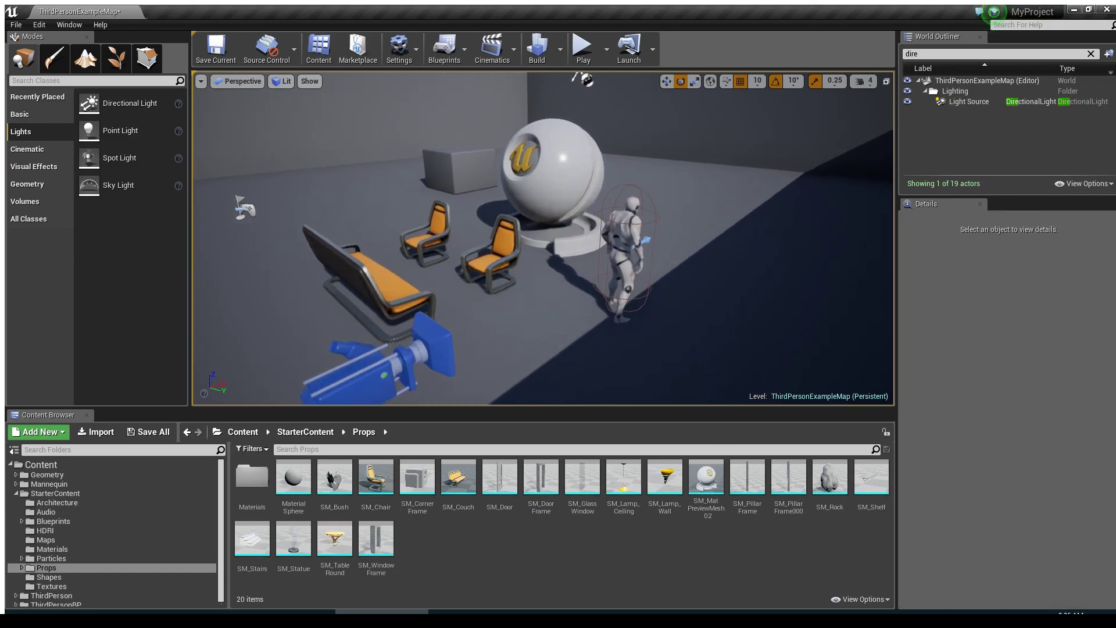
key("s")
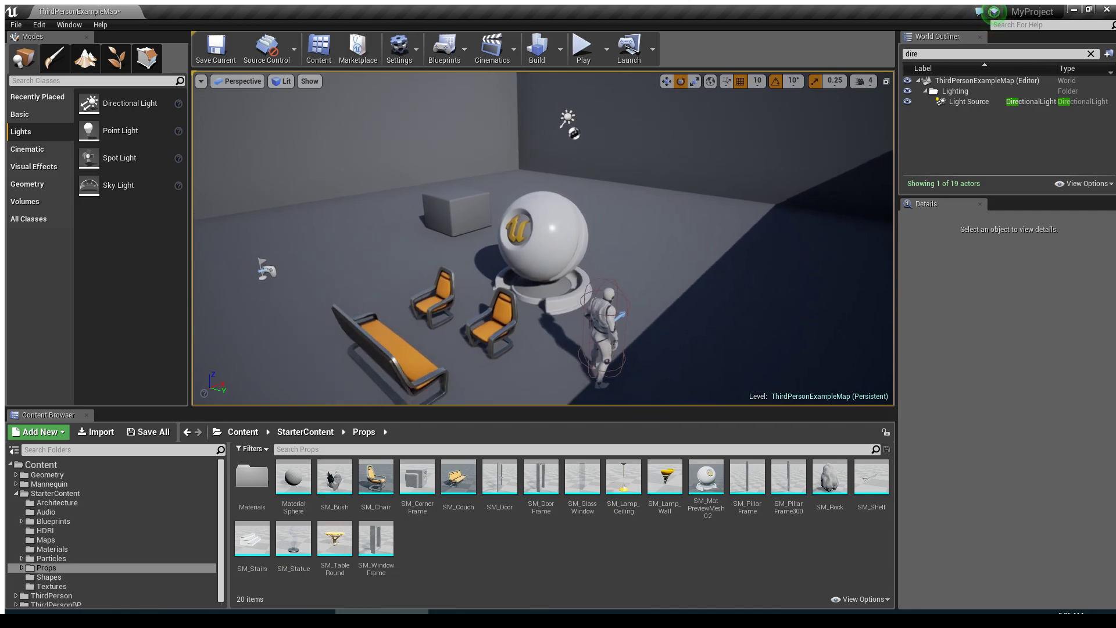
scroll(663, 217, "up", 2)
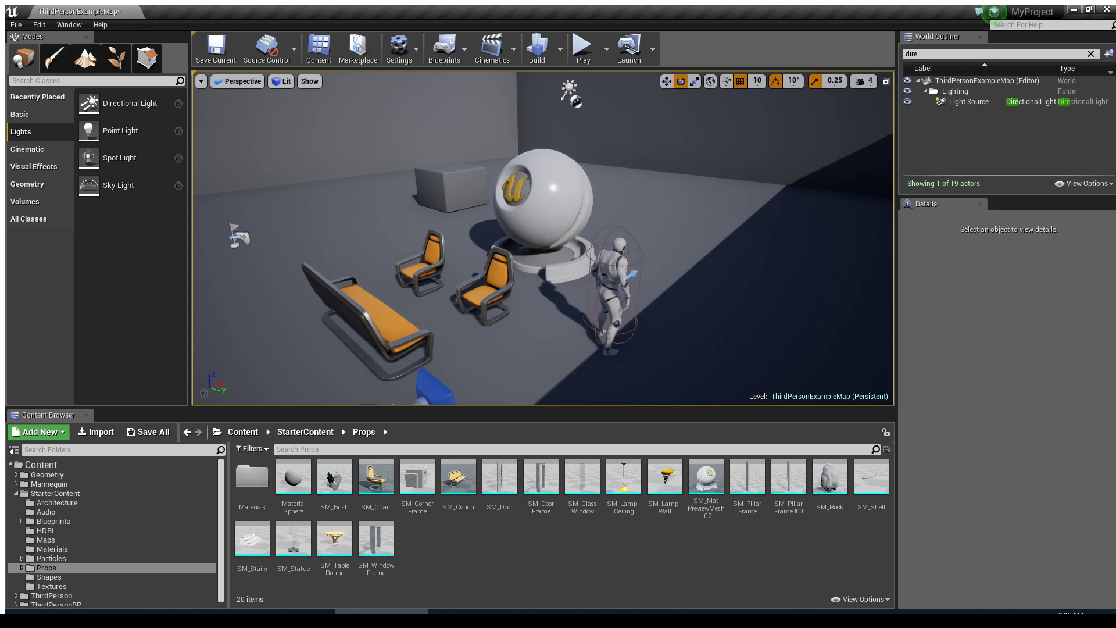
left_click(1011, 103)
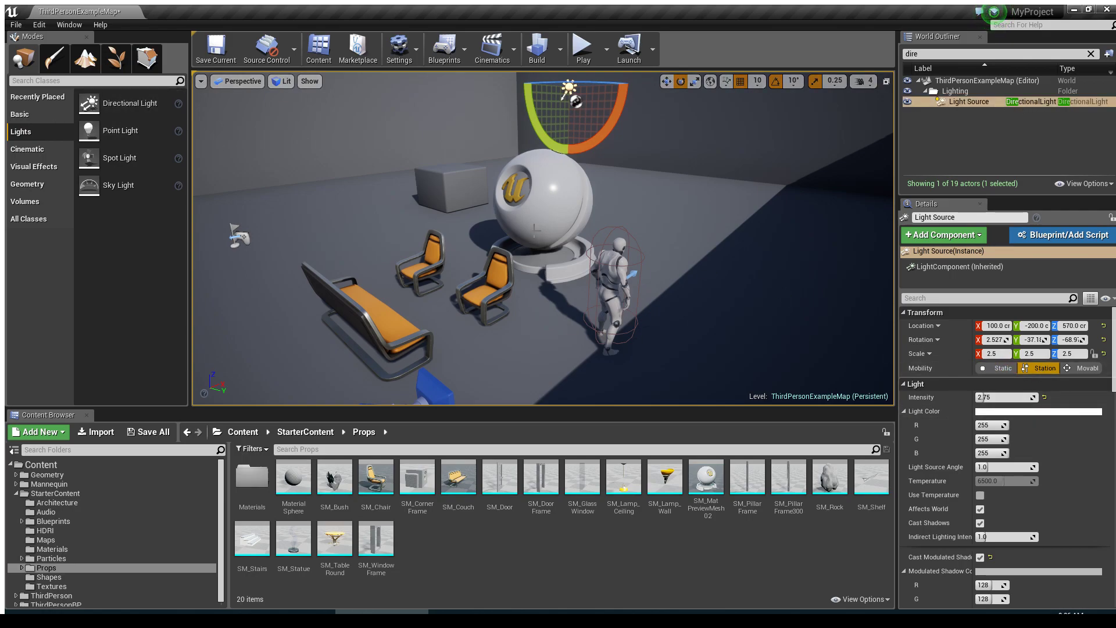
Inspect the chairs, the couch and the material preview mesh by selecting them one after another.
key("w")
right_click_drag(508, 229, 595, 246)
key("a")
left_click(595, 247)
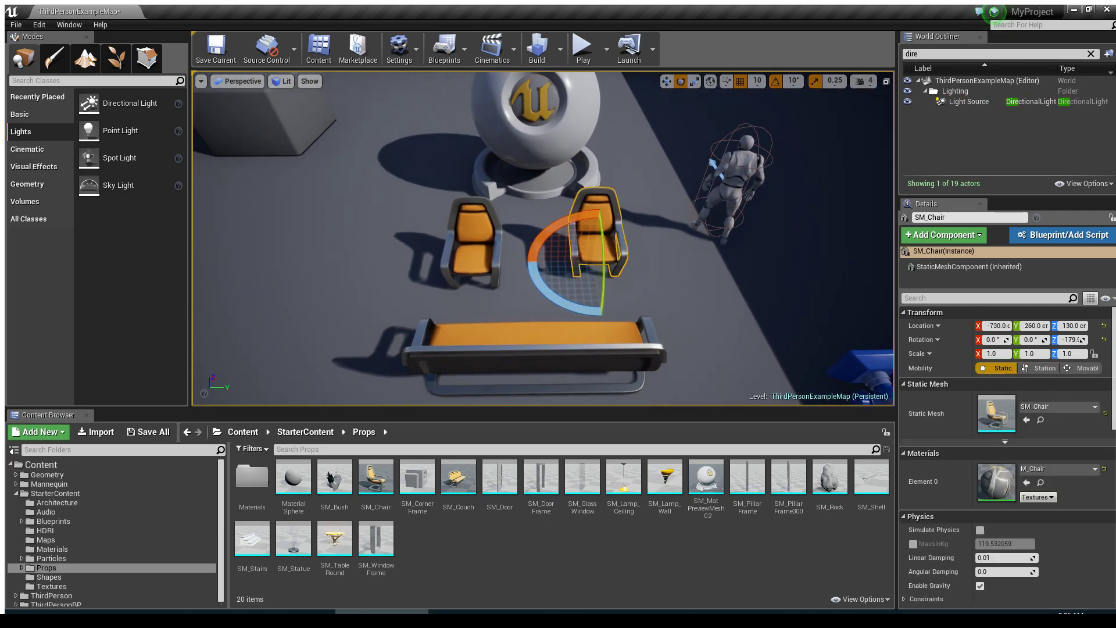
left_click(495, 271)
left_click(575, 332)
left_click(562, 126)
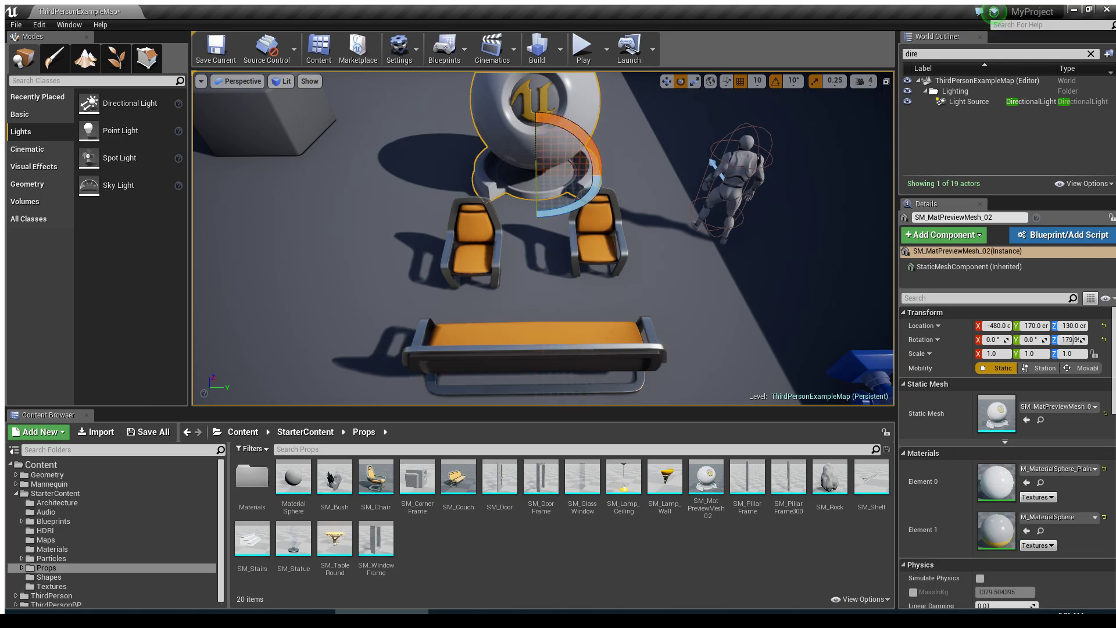
Examine the shadows around the furniture and mannequin, and reselect the directional Light Source.
key("w")
right_click_drag(562, 197, 695, 230)
key("s")
key("w")
right_click_drag(608, 233, 617, 212)
key("s")
mouse_move(433, 210)
right_mouse_down()
mouse_move(395, 192)
mouse_move(402, 211)
mouse_move(378, 198)
mouse_move(382, 209)
mouse_move(380, 199)
mouse_move(433, 209)
right_mouse_up()
key("w")
key("e")
left_click(975, 105)
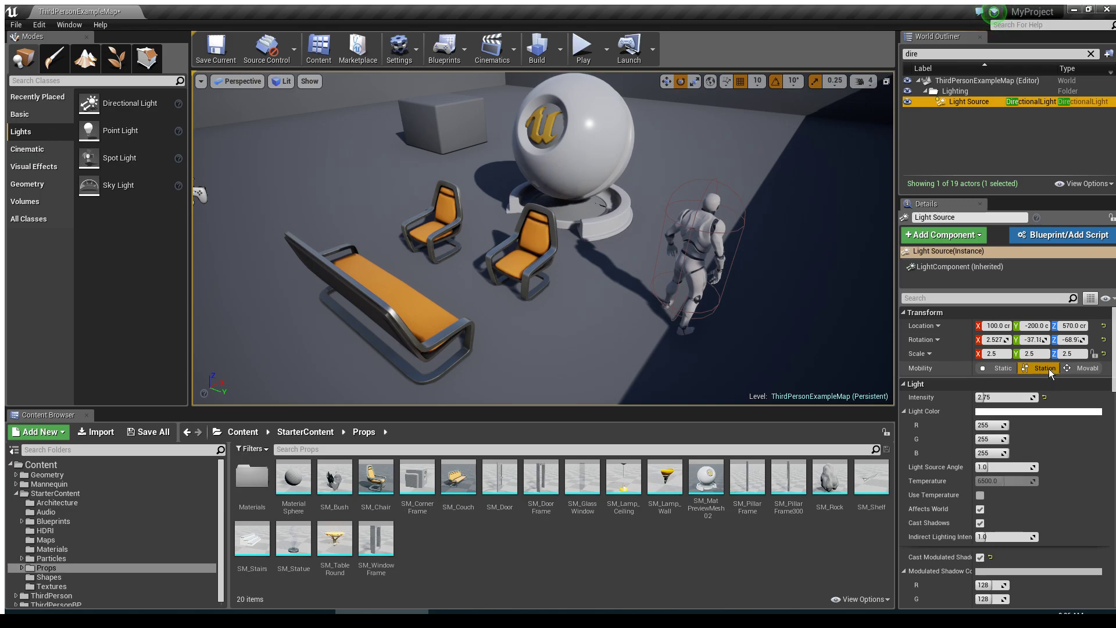
Review the Light Source's basic and advanced light properties, including its shadow settings.
scroll(1041, 389, "down", 2)
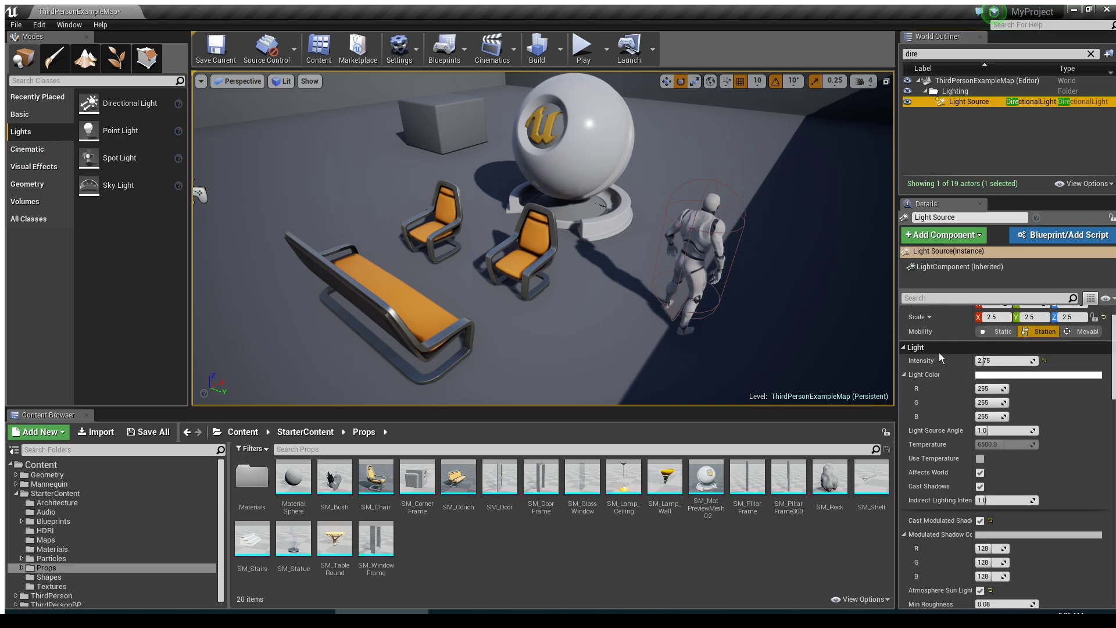
scroll(963, 455, "down", 6)
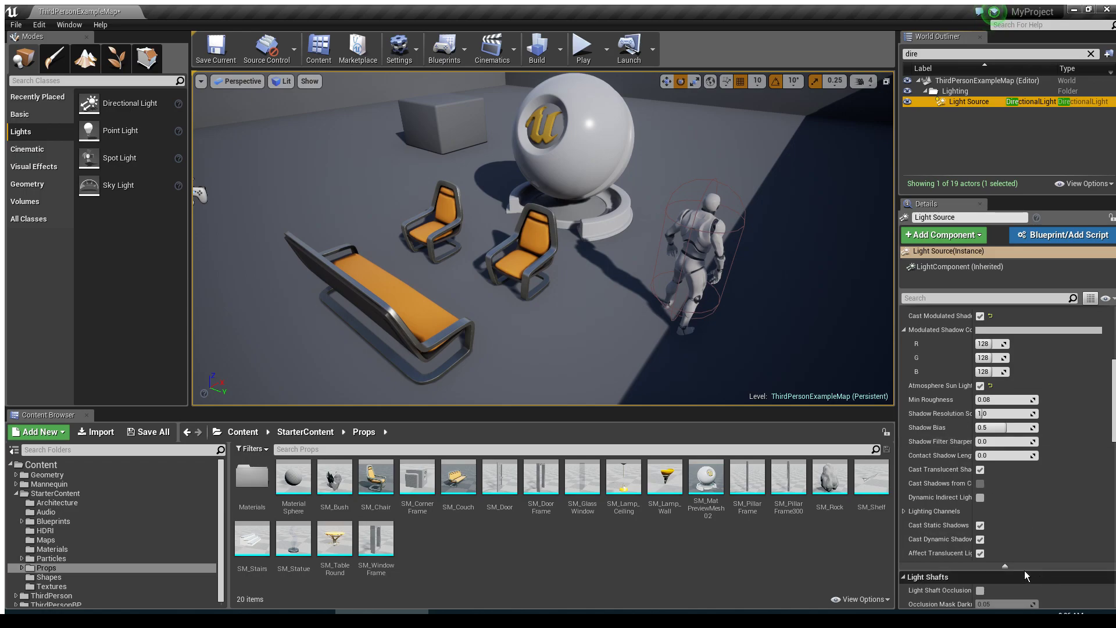
left_click(1018, 567)
scroll(1002, 442, "up", 5)
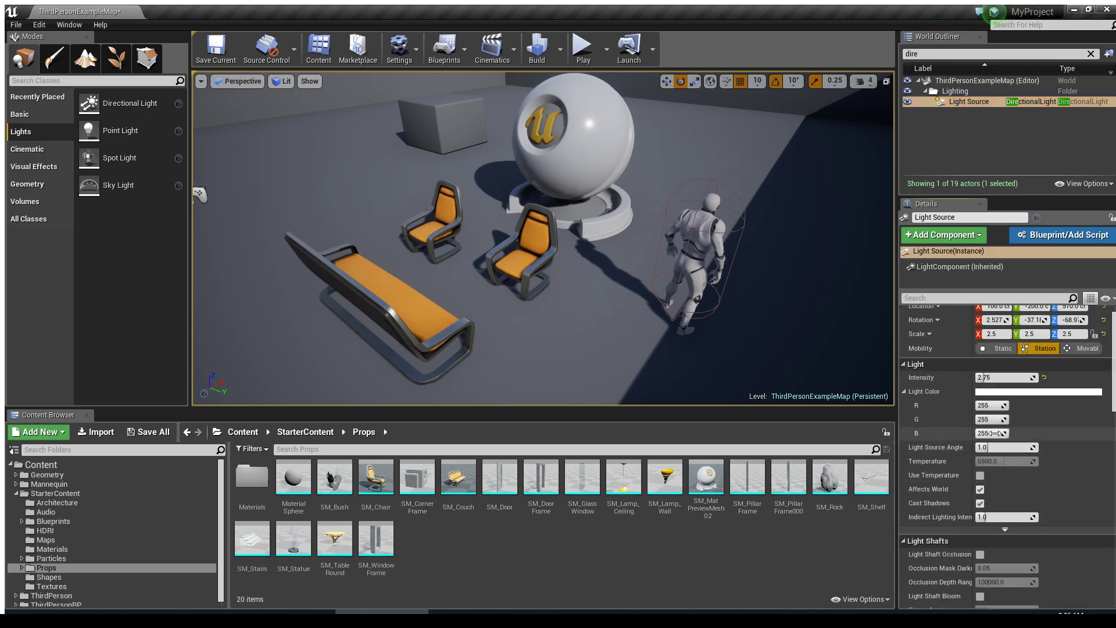
scroll(983, 415, "down", 1)
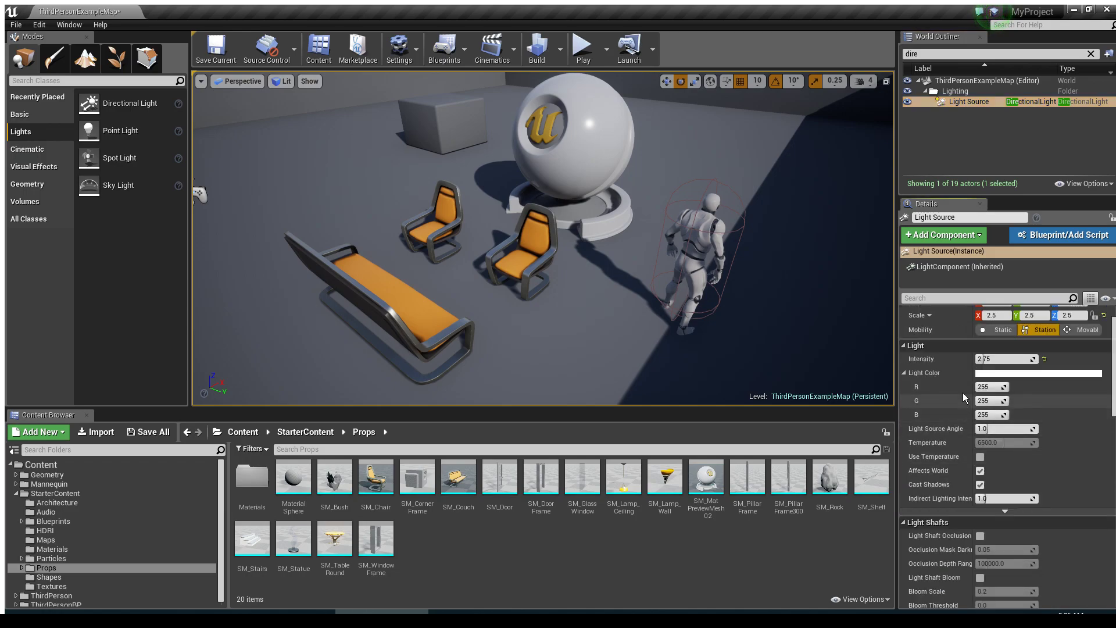
left_click(1005, 510)
scroll(971, 453, "down", 3)
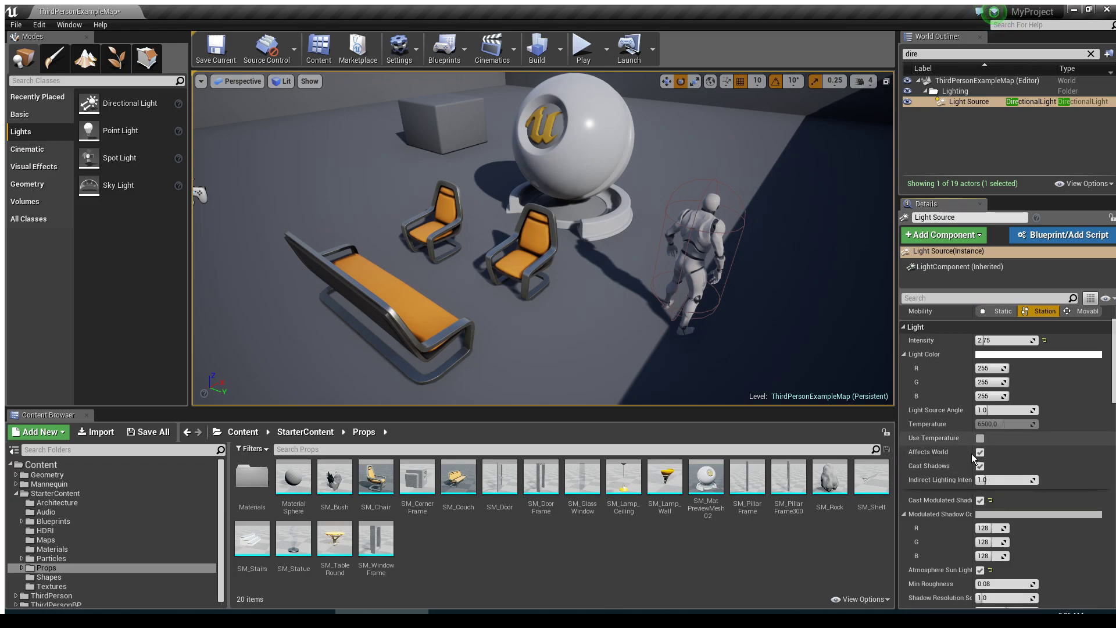
scroll(947, 442, "down", 4)
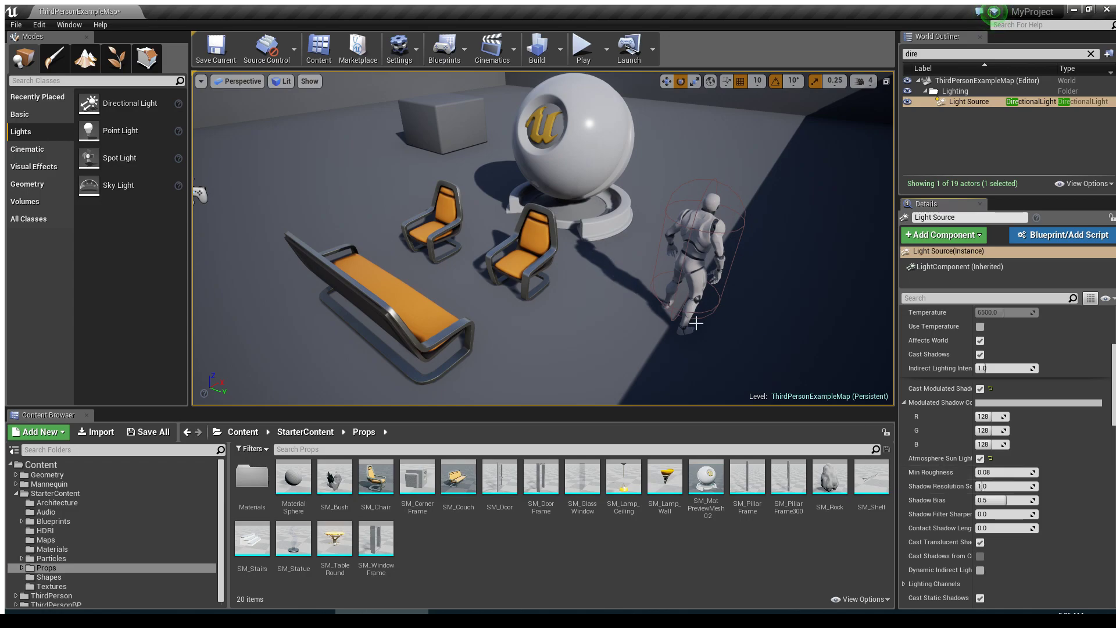
Vary the Light Source's Shadow Resolution Scale, ending at about 0.2, and inspect the mannequin's and chair's shadows up close.
left_click_drag(983, 486, 948, 486)
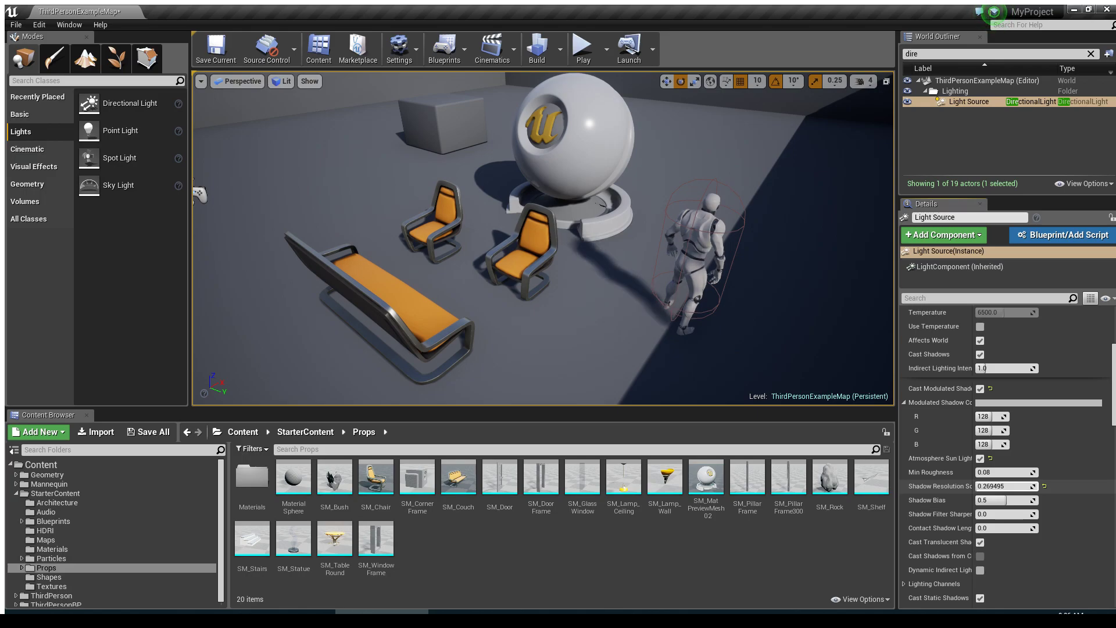
left_click_drag(977, 486, 995, 486)
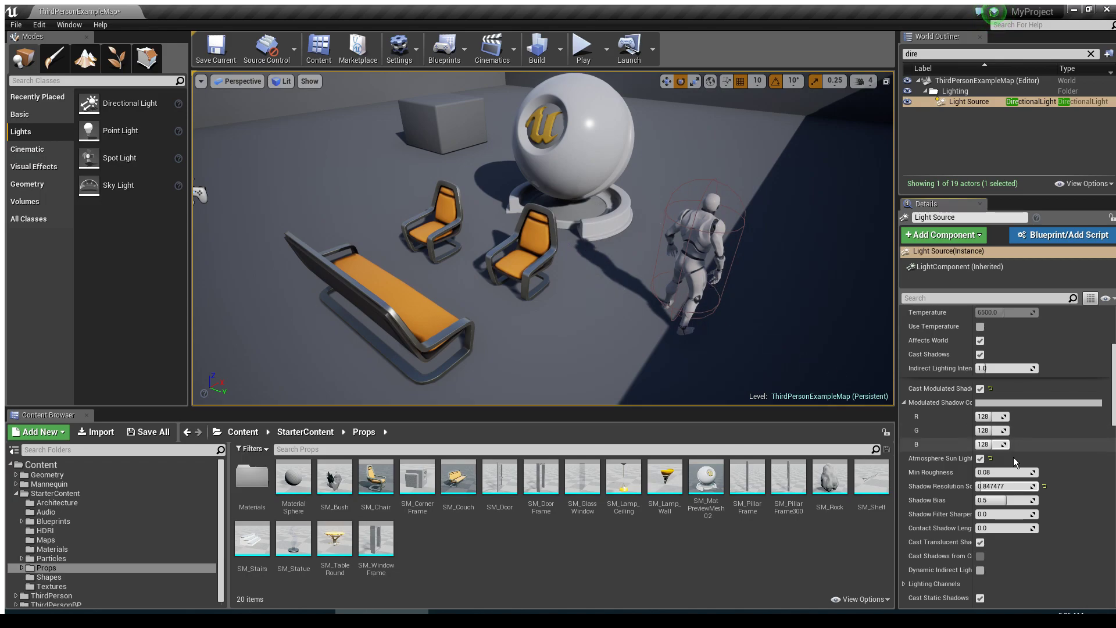
left_click_drag(987, 485, 1014, 486)
right_click_drag(640, 262, 680, 279)
mouse_move(1001, 486)
left_mouse_down()
mouse_move(1038, 487)
mouse_move(977, 486)
mouse_move(1039, 486)
mouse_move(977, 487)
mouse_move(1005, 486)
mouse_move(977, 486)
mouse_move(987, 486)
left_mouse_up()
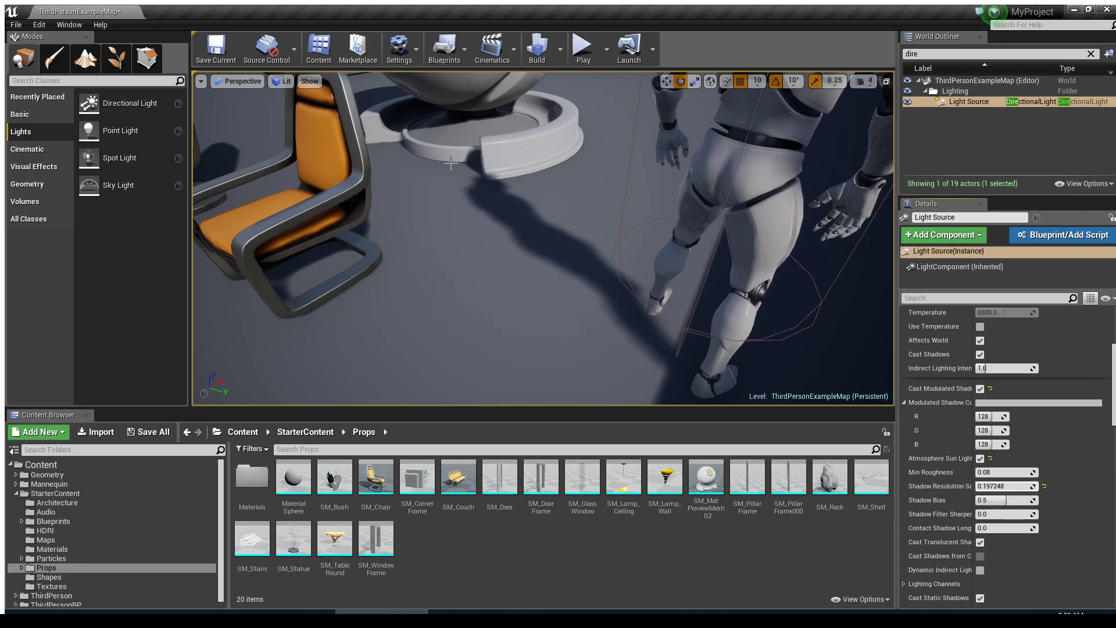
right_click_drag(512, 210, 512, 194)
key("s")
key("w")
right_click_drag(491, 264, 490, 264)
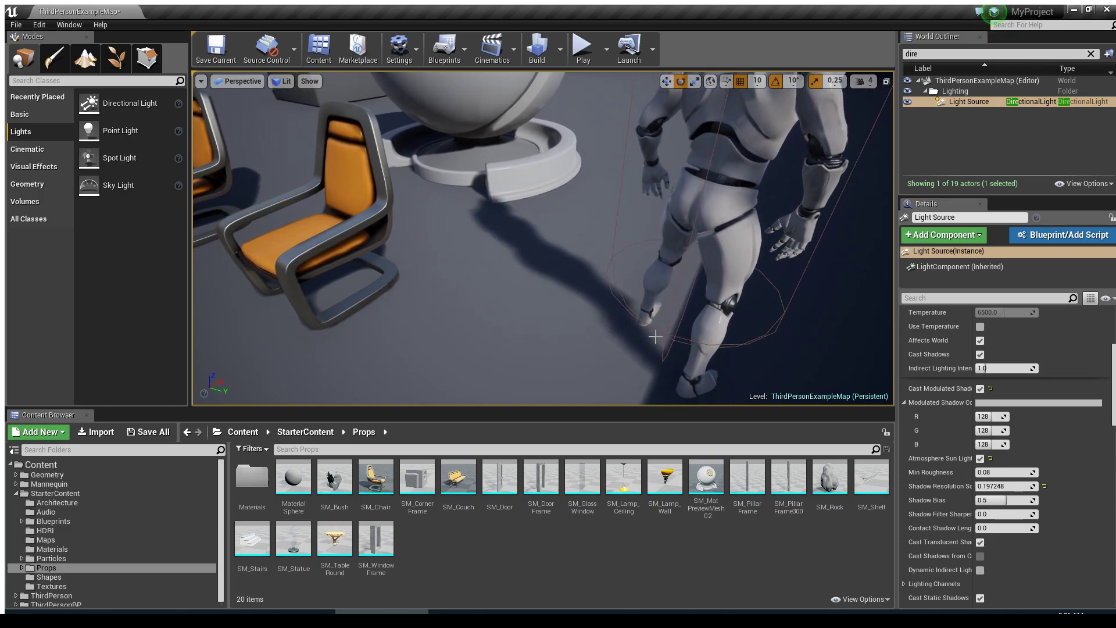
Set the Light Source's Shadow Resolution Scale to 0.8.
left_click_drag(991, 488, 996, 488)
left_click(1010, 485)
type("1")
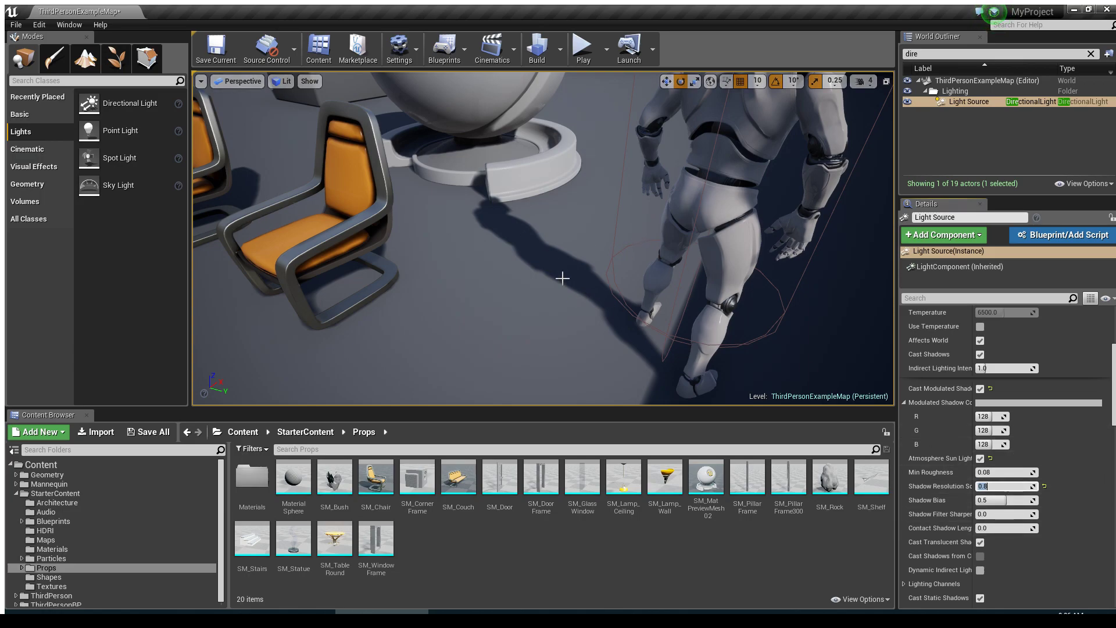
Change the Light Source's mobility to Movable and try rotating the light to see the shadows move.
key("s")
right_click_drag(605, 283, 595, 255)
right_click_drag(729, 172, 723, 146)
scroll(1068, 354, "up", 4)
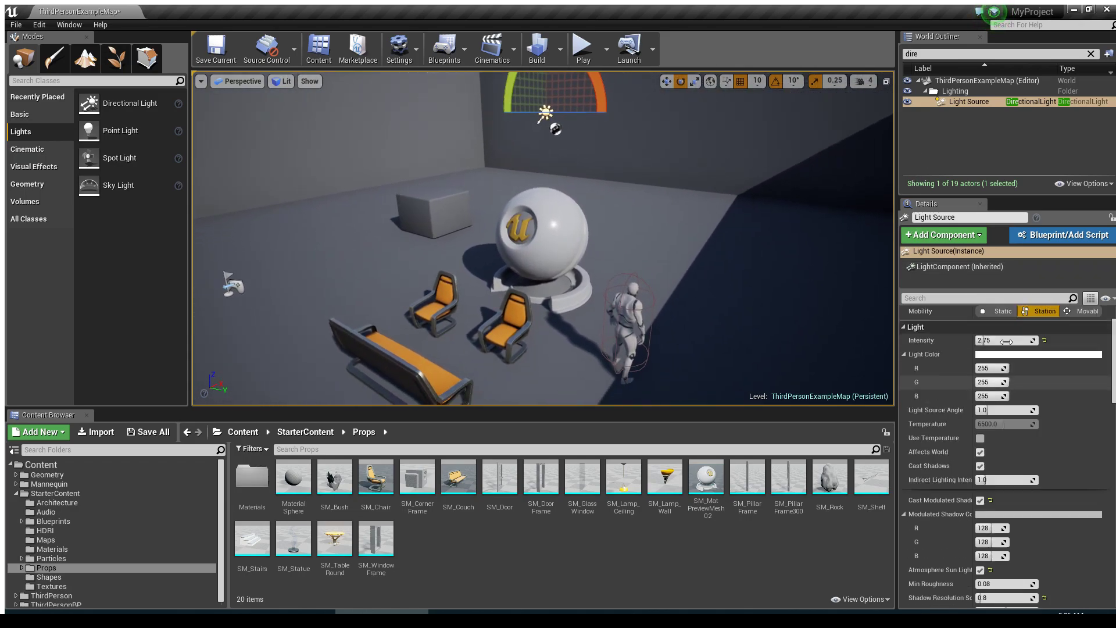
left_click(1085, 368)
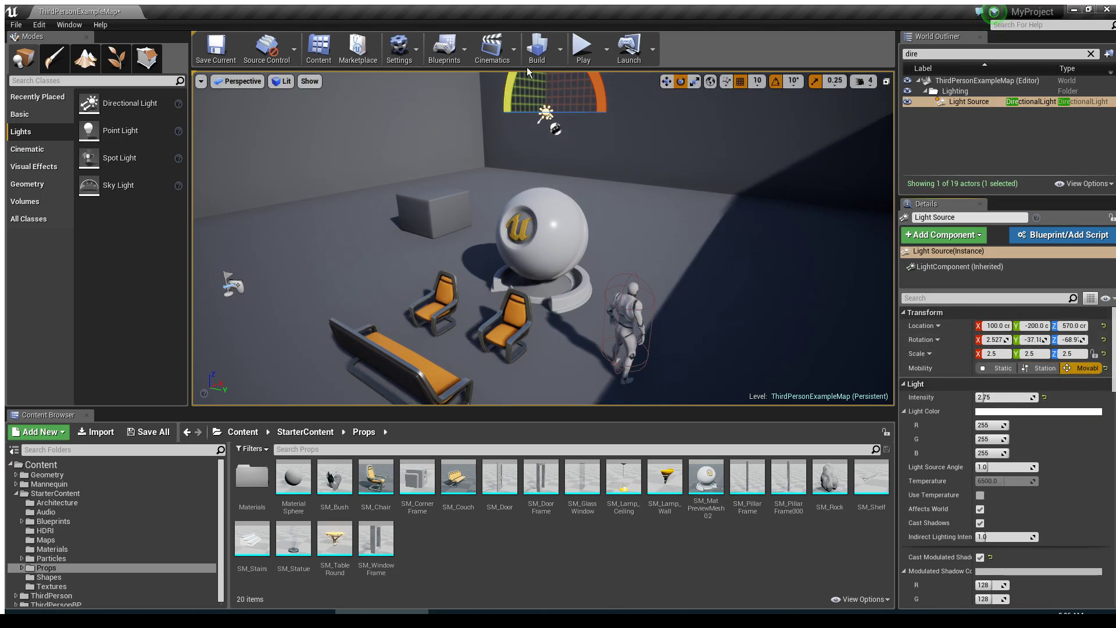
key("ctrl+l")
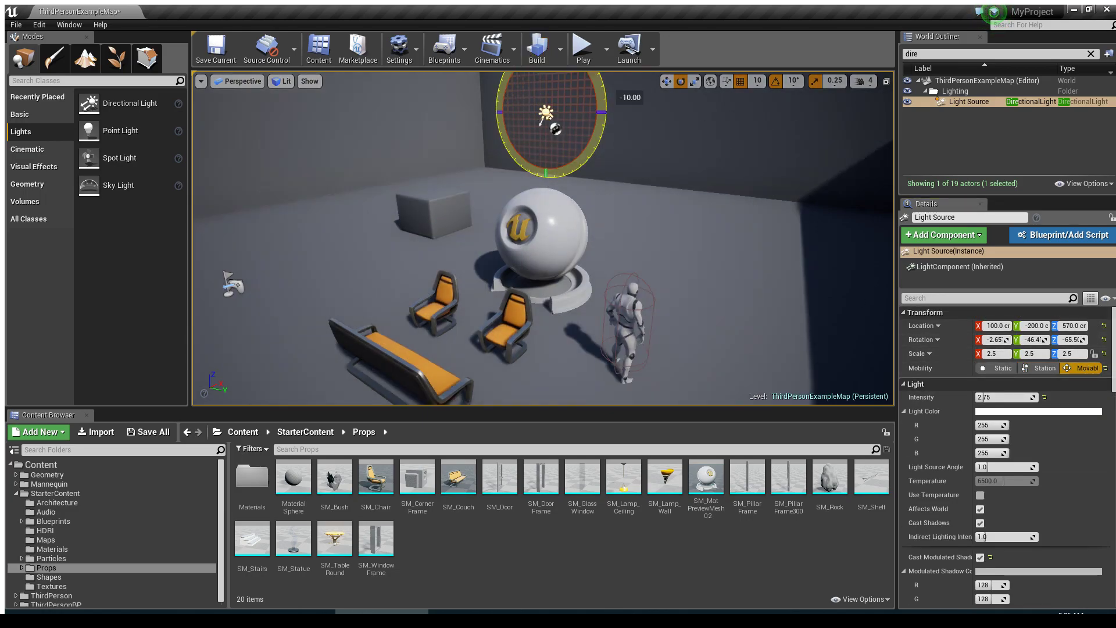
left_click_drag(573, 168, 602, 115)
Lower the Light Source's Shadow Resolution Scale to 0.125 and compare the shadows in the scene.
scroll(960, 465, "down", 5)
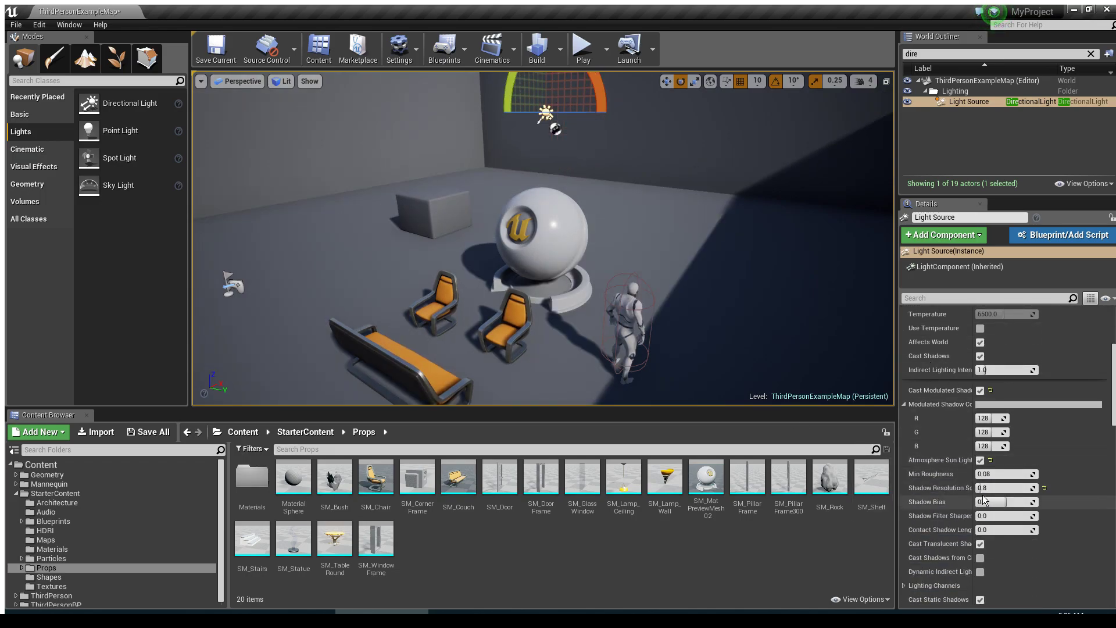
left_click_drag(983, 489, 988, 488)
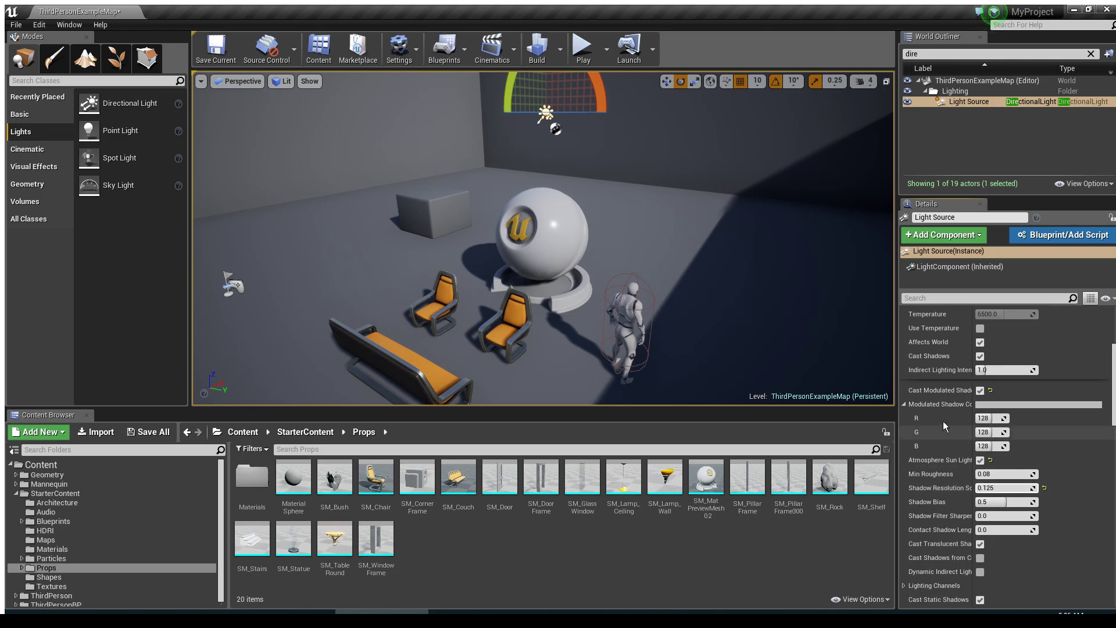
mouse_move(814, 343)
right_mouse_down()
mouse_move(814, 372)
mouse_move(820, 346)
right_mouse_up()
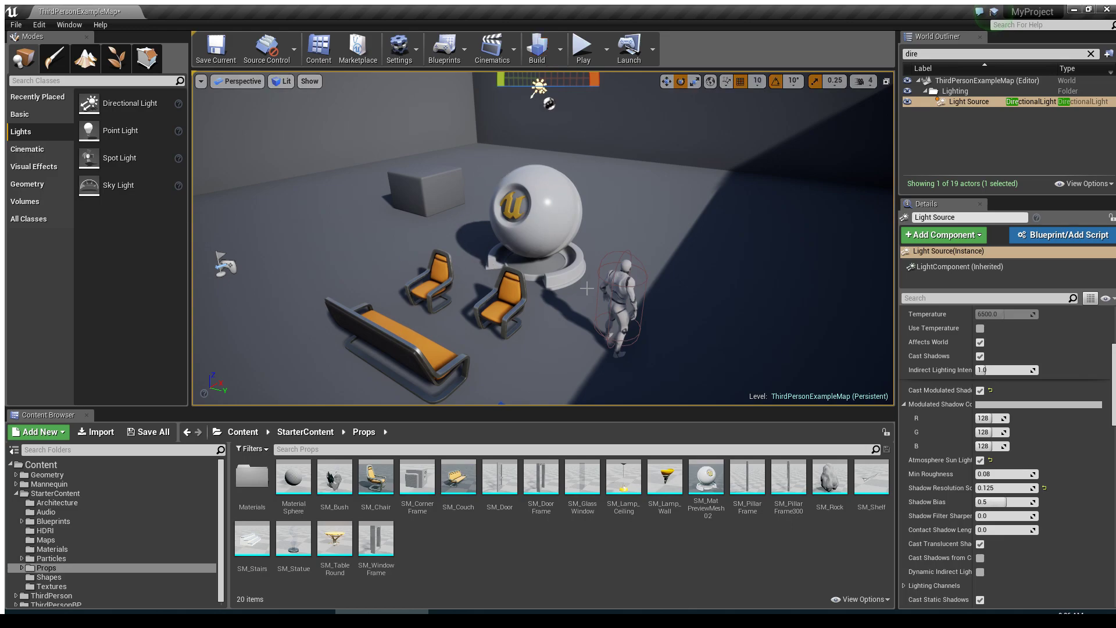
scroll(1018, 375, "up", 6)
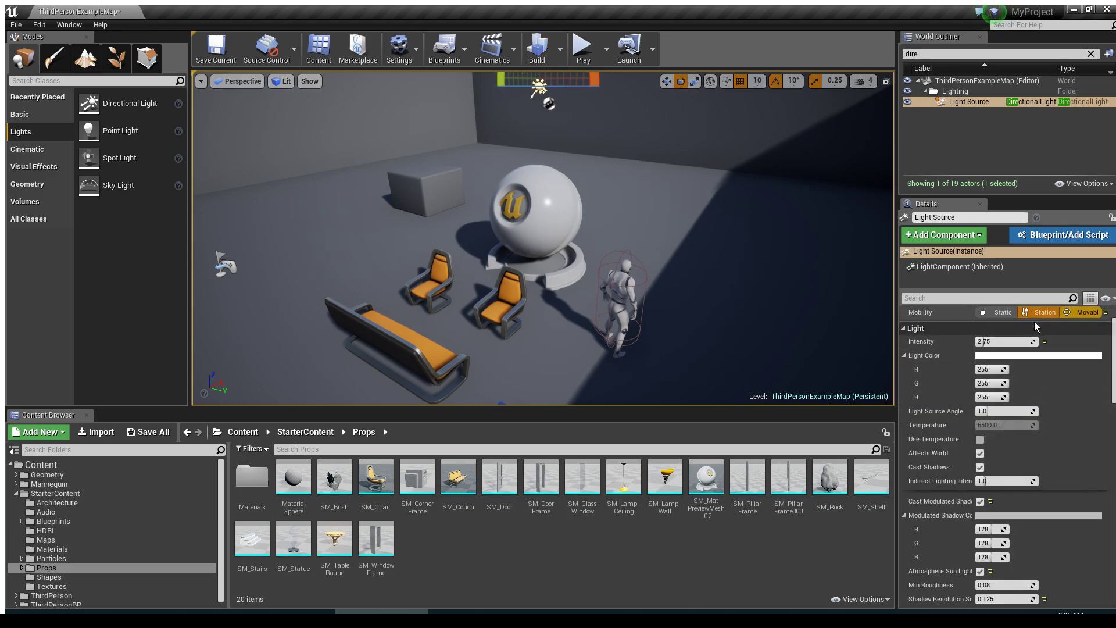
scroll(1046, 356, "down", 6)
scroll(1033, 372, "down", 2)
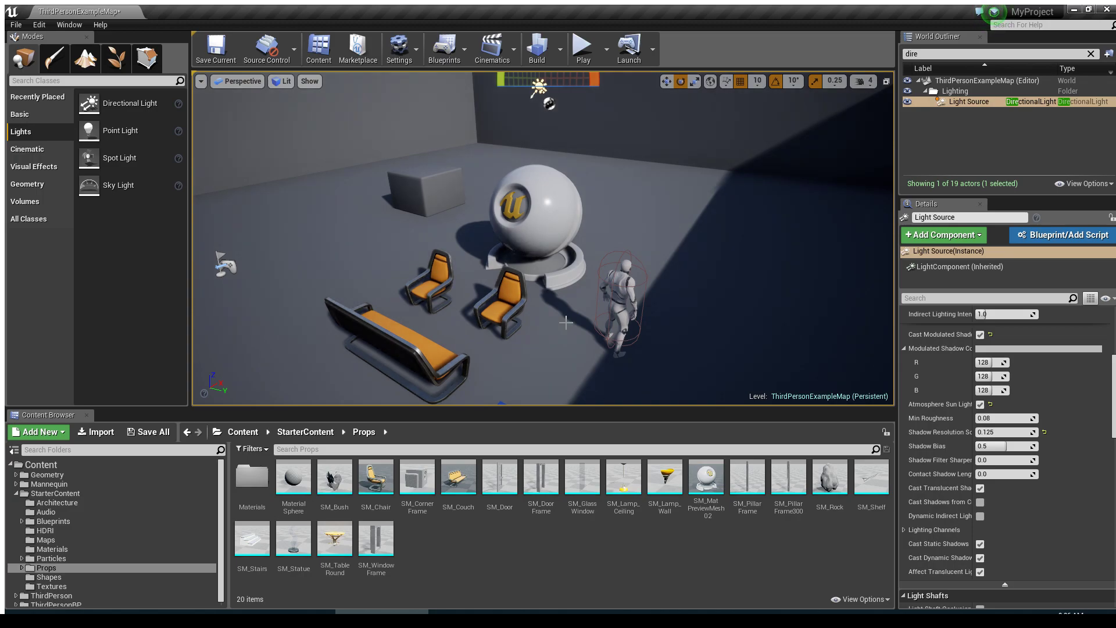
right_click_drag(651, 259, 640, 292)
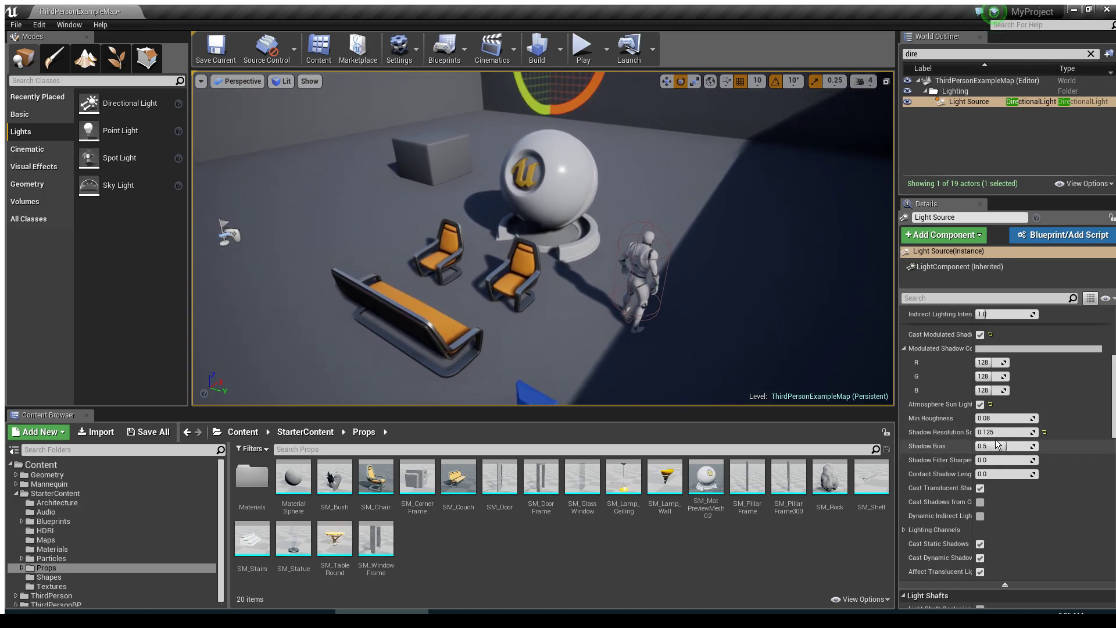
mouse_move(992, 433)
left_mouse_down()
mouse_move(1031, 432)
mouse_move(976, 432)
left_mouse_up()
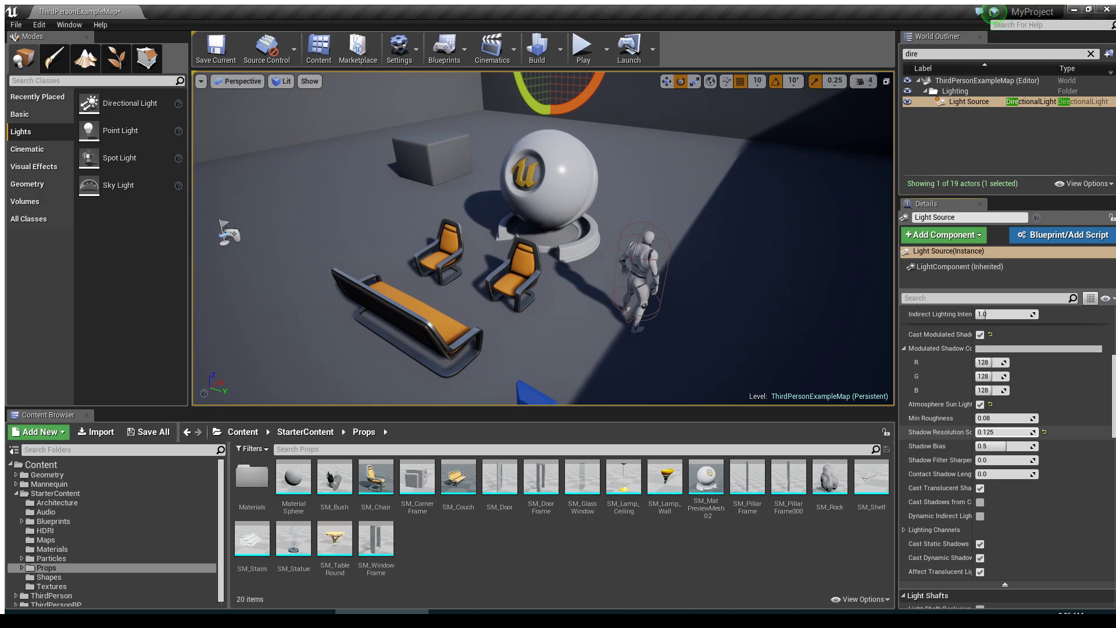
Play the level and walk the mannequin along the shadow edge near the chairs to check its shadow, and end the play session.
key("w")
mouse_move(697, 302)
right_mouse_down()
mouse_move(709, 331)
mouse_move(707, 311)
mouse_move(692, 315)
right_mouse_up()
key("w")
key("s")
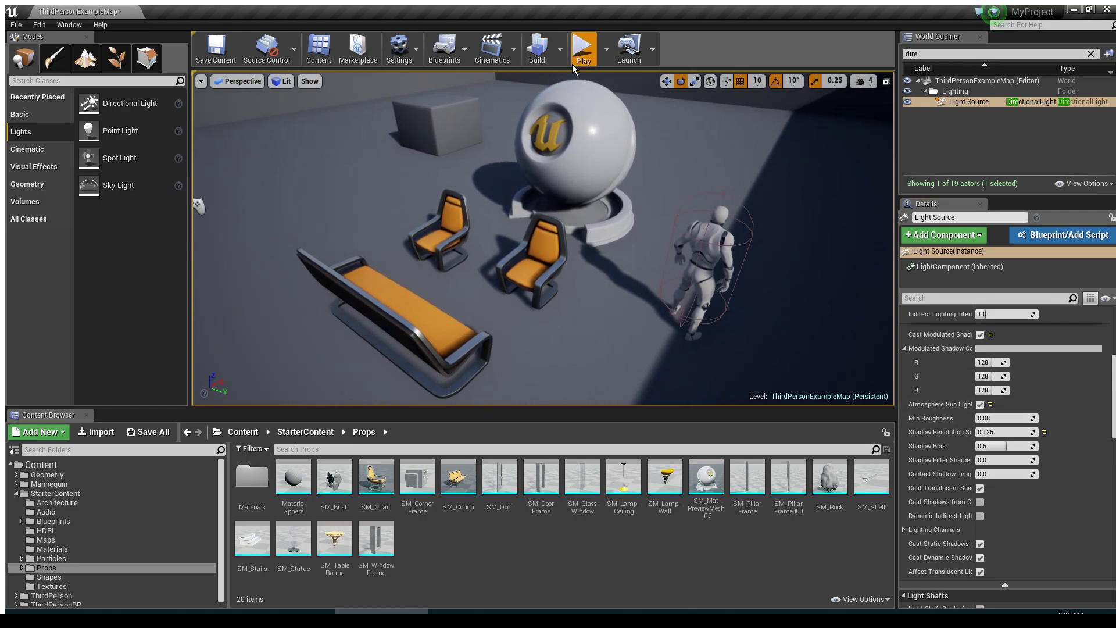
left_click(572, 64)
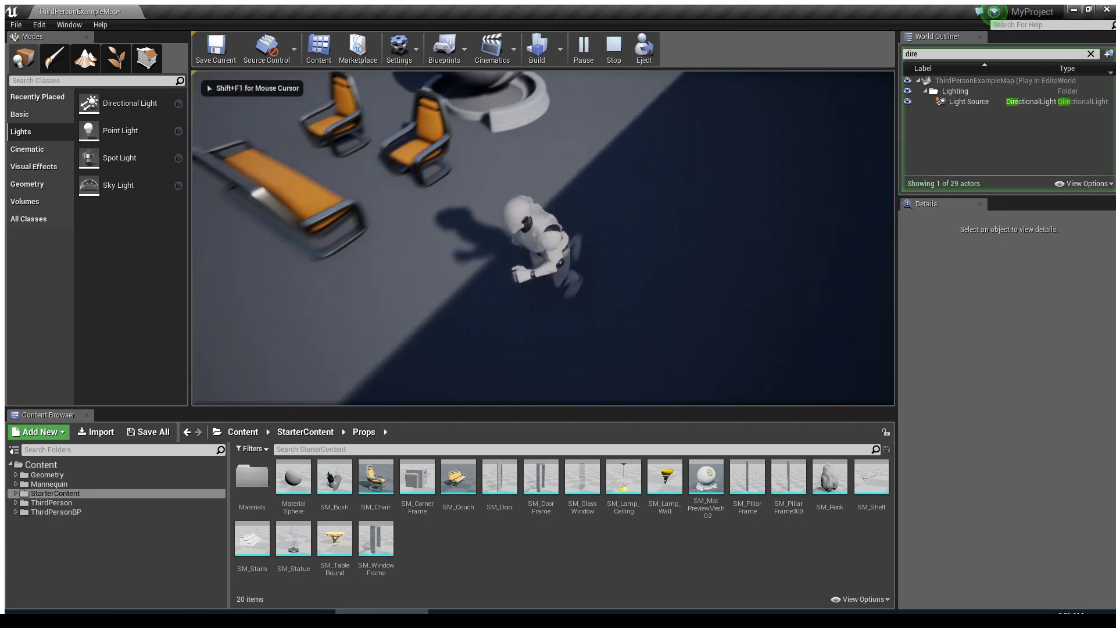
key("a")
key("w")
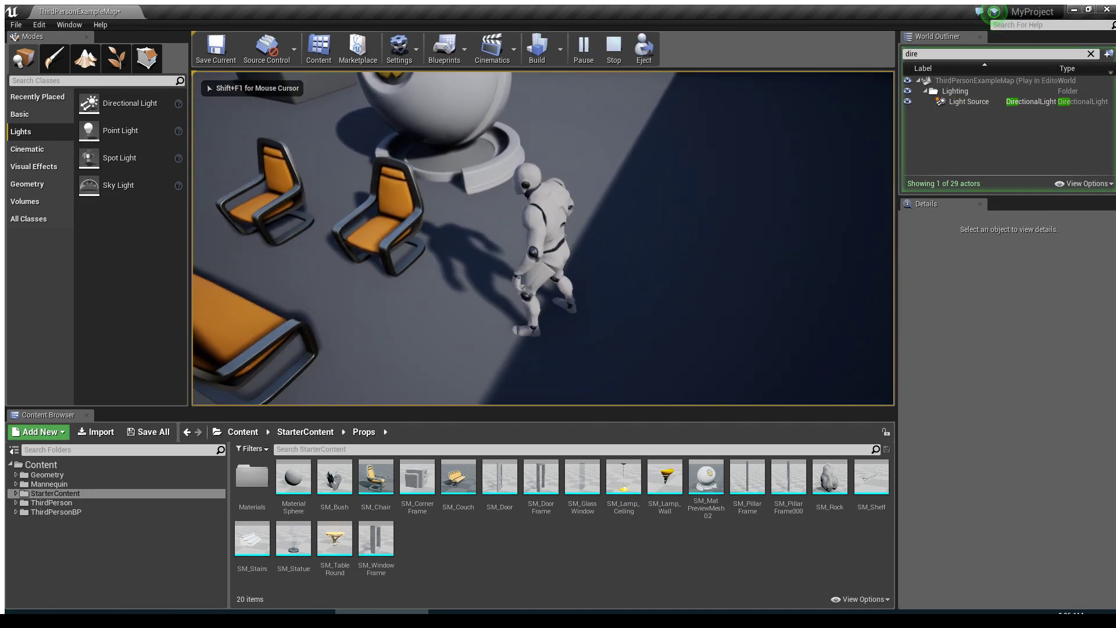
key("Escape")
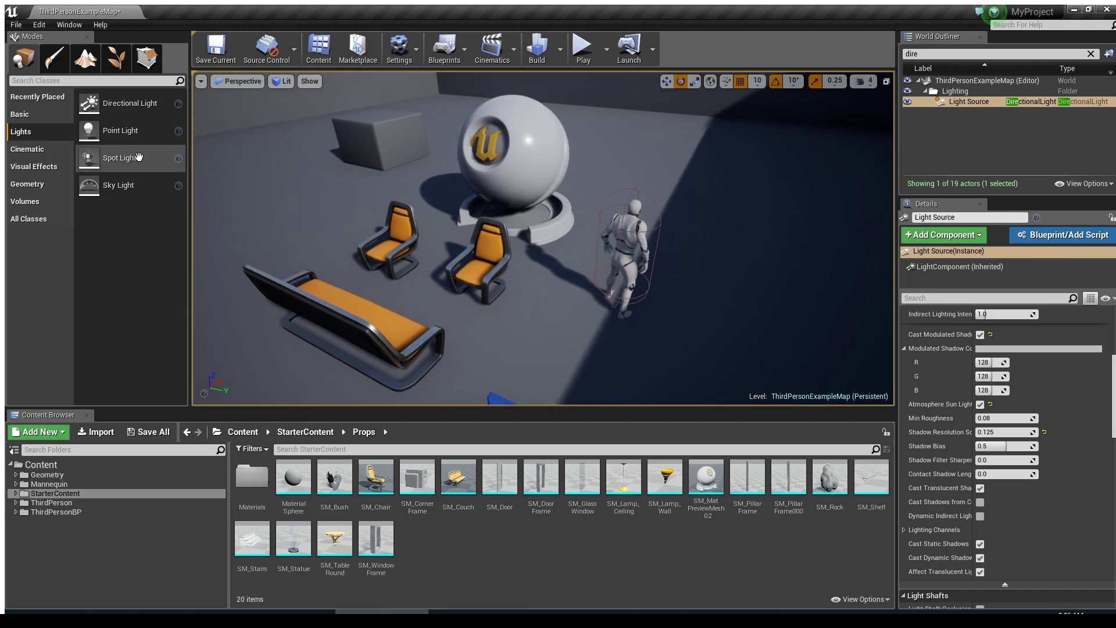
Place a Spot Light above the seating area at about X -780, Y 290, Z 470 cm, and delete the directional Light Source.
left_click_drag(139, 157, 454, 49)
key("w")
mouse_move(453, 82)
right_mouse_down()
mouse_move(325, 72)
mouse_move(454, 76)
right_mouse_up()
left_click(600, 174)
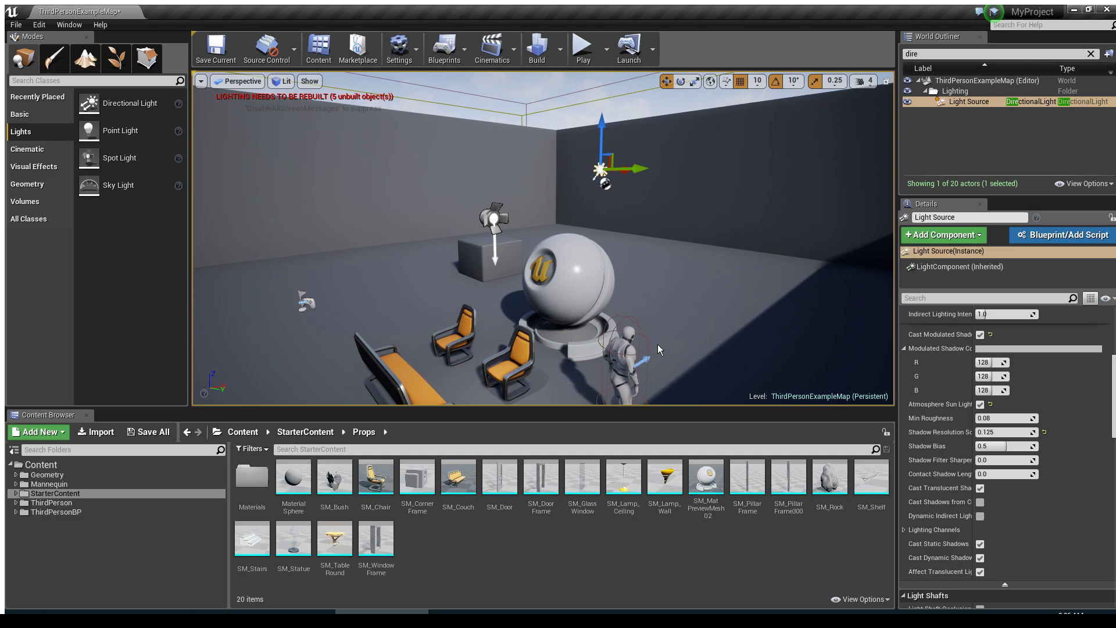
key("Delete")
Move the Spot Light to X -980, Z 600 cm, tilt it to about -70 degrees and raise its Intensity to about 43845.
left_click(494, 219)
right_click_drag(573, 199, 547, 233)
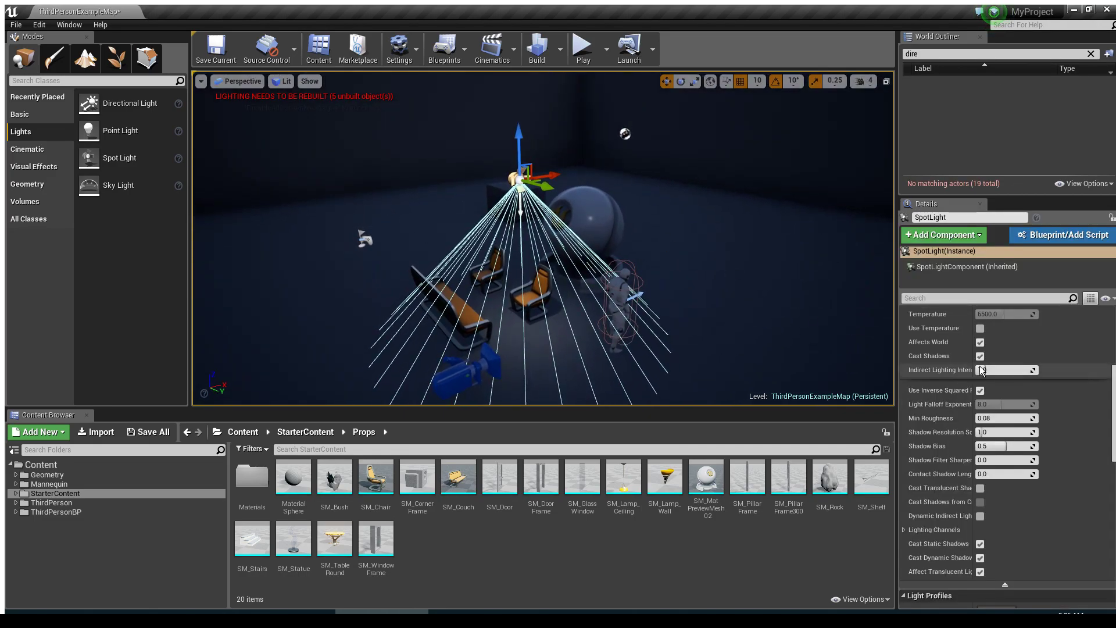
scroll(981, 369, "up", 5)
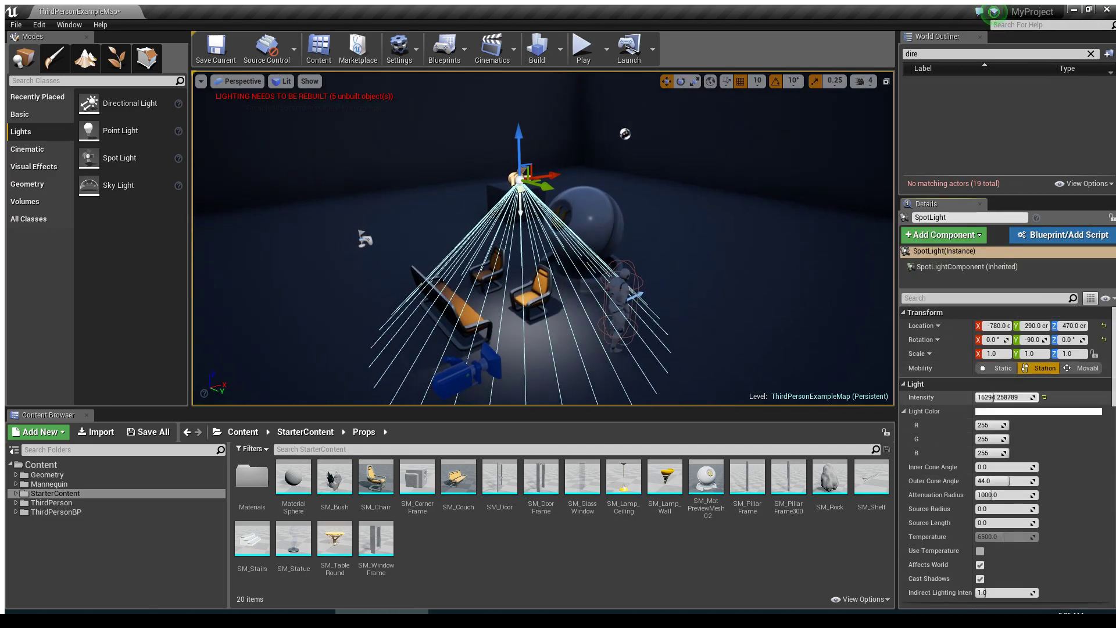
key("e")
left_click_drag(490, 136, 424, 87)
key("w")
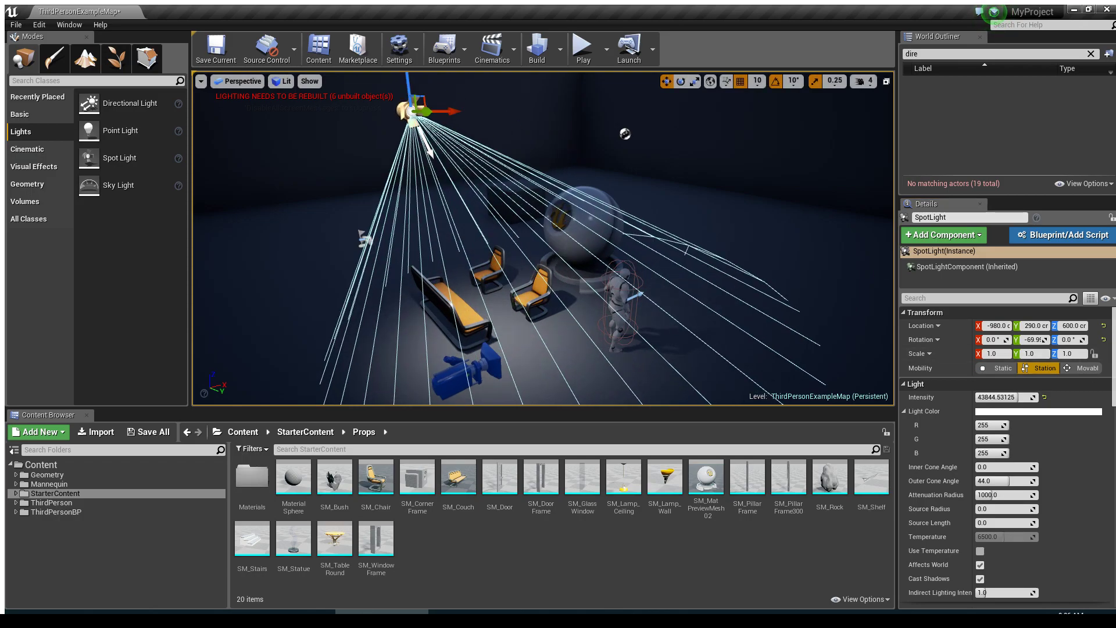
Change the Spot Light's mobility to Movable and check the lit seating area from several viewpoints.
left_click(1082, 368)
right_click_drag(864, 332, 838, 360)
right_click_drag(483, 180, 482, 196)
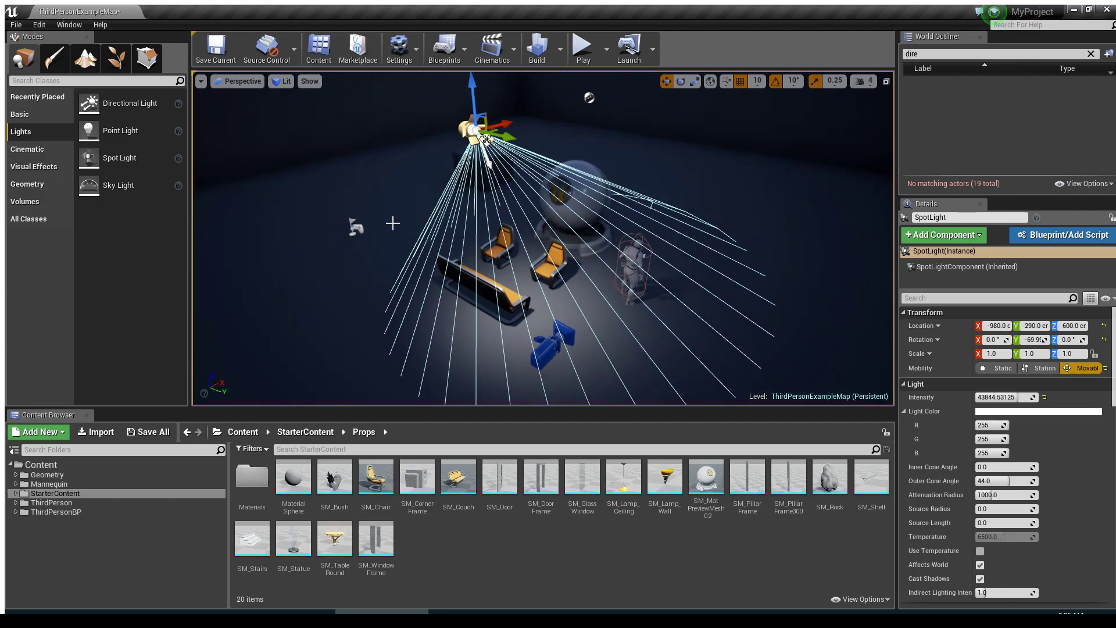
right_click_drag(388, 237, 392, 282)
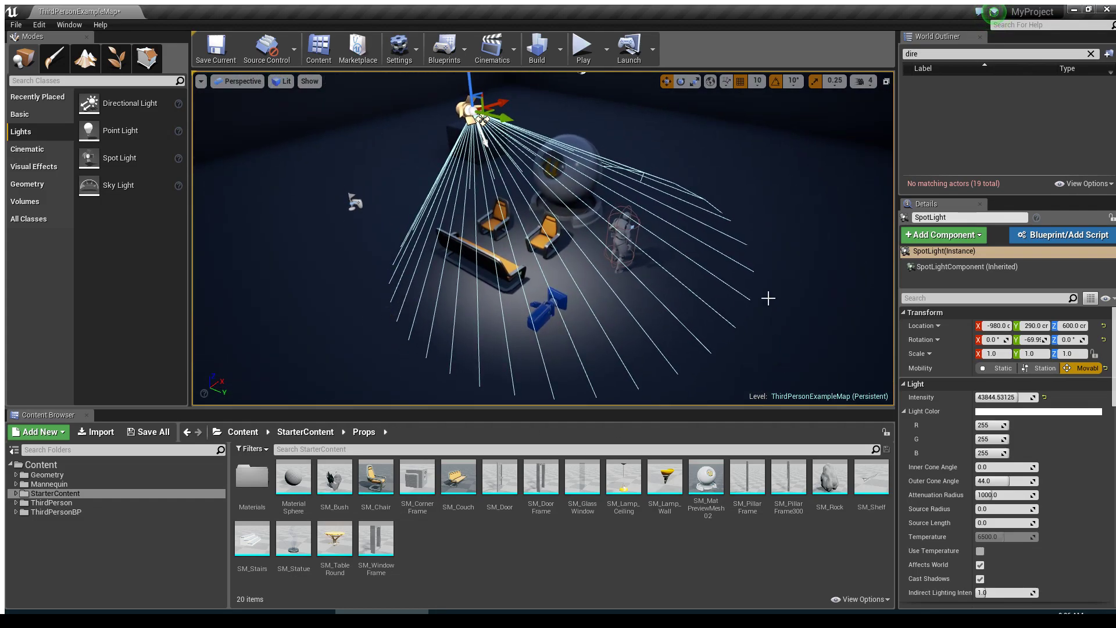
right_click_drag(536, 344, 555, 278)
key("w")
key("s")
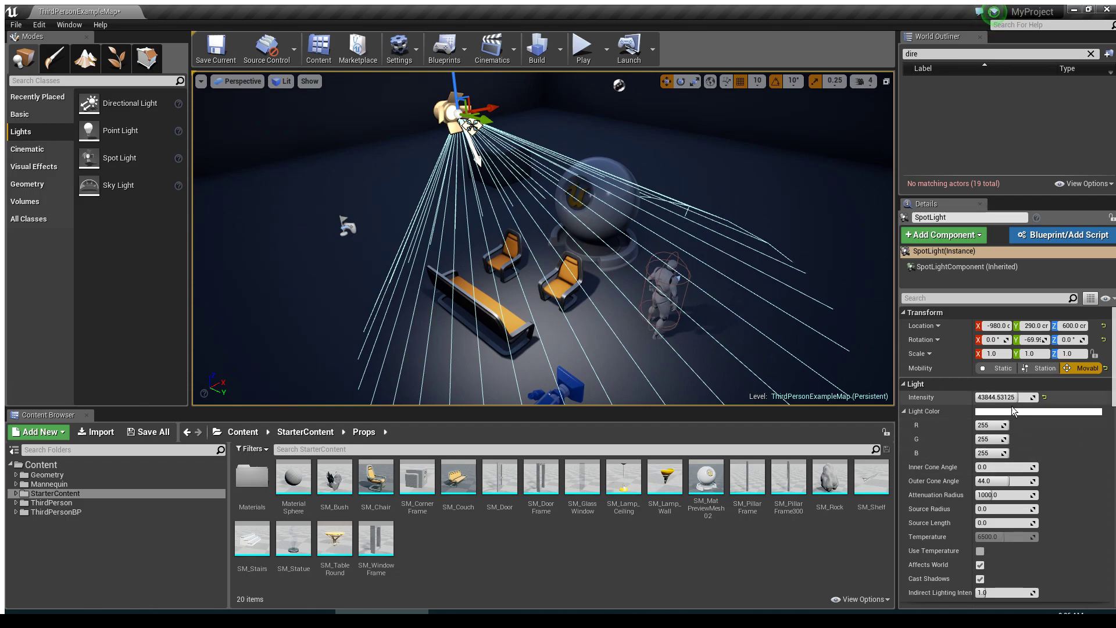
Set the Spot Light's cone angles to about 20.6 inner and 29.5 outer, and shift it to Y 150 cm over the chairs.
scroll(1006, 442, "down", 2)
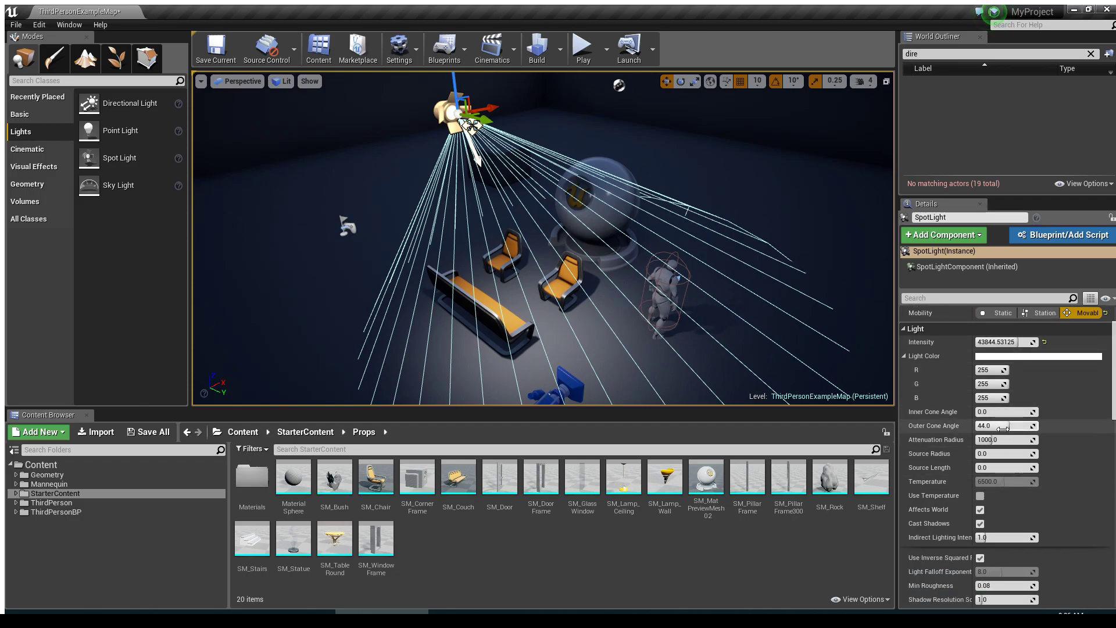
left_click_drag(1009, 426, 989, 426)
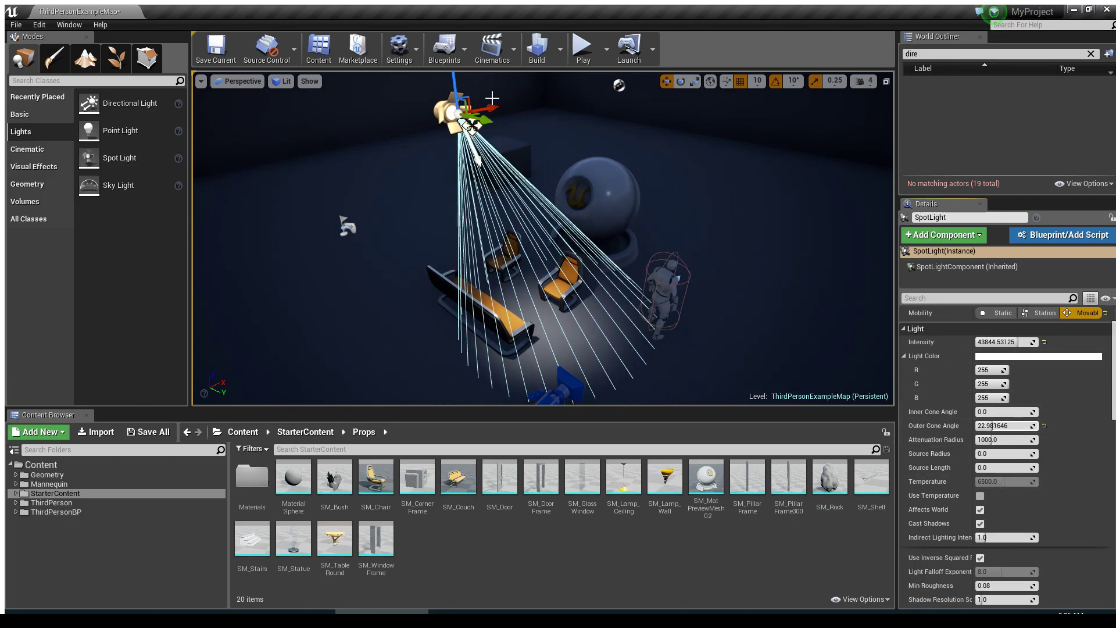
left_click_drag(490, 120, 434, 106)
left_click_drag(1007, 425, 1023, 411)
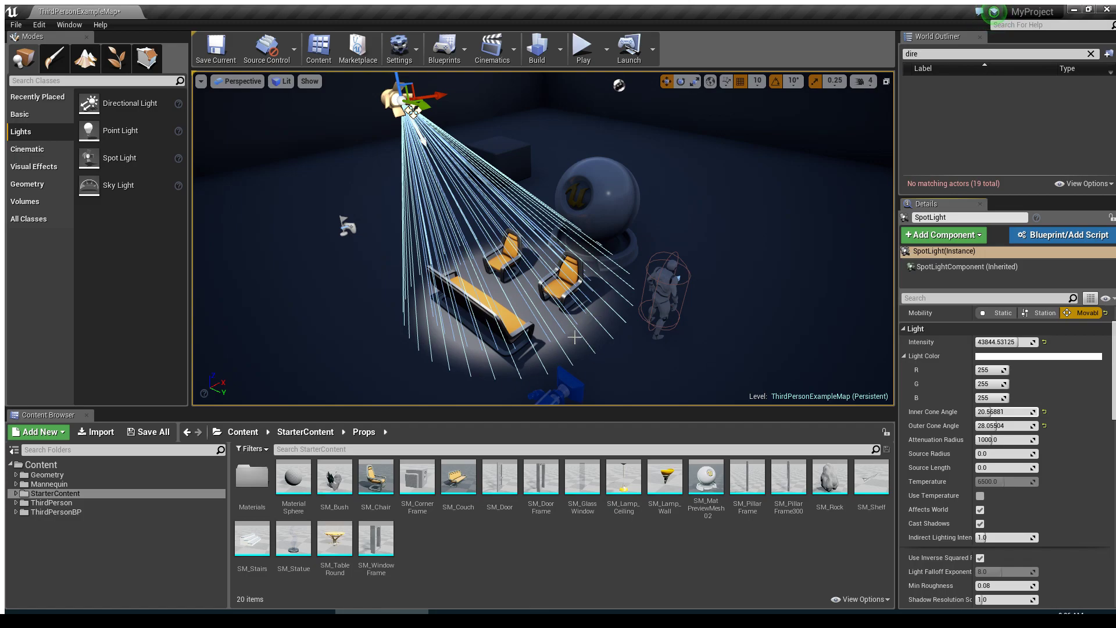
left_click_drag(997, 426, 996, 425)
Lower the Spot Light's Shadow Resolution Scale to 0.2 while comparing the chair and couch shadows up close.
scroll(962, 418, "down", 3)
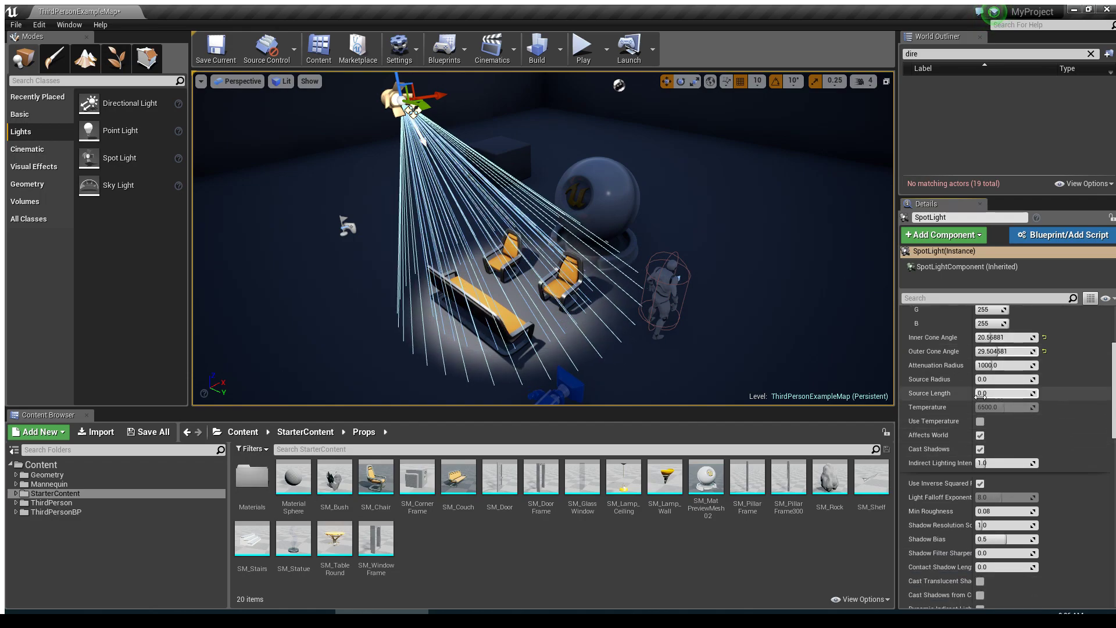
scroll(947, 463, "down", 1)
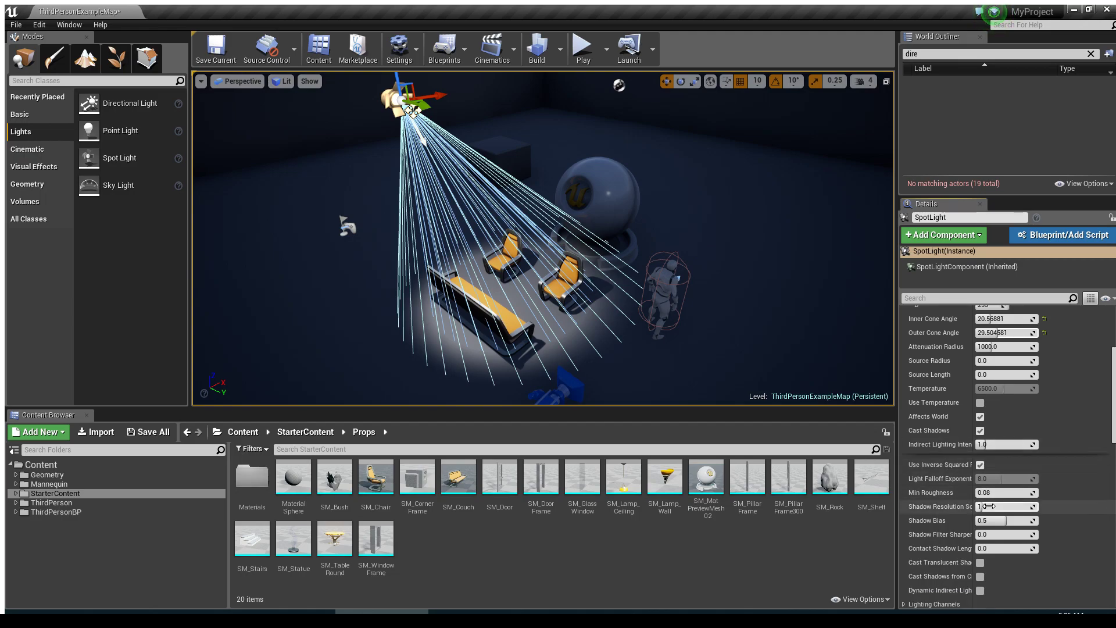
left_click_drag(995, 506, 988, 507)
right_click_drag(640, 233, 633, 267)
key("w")
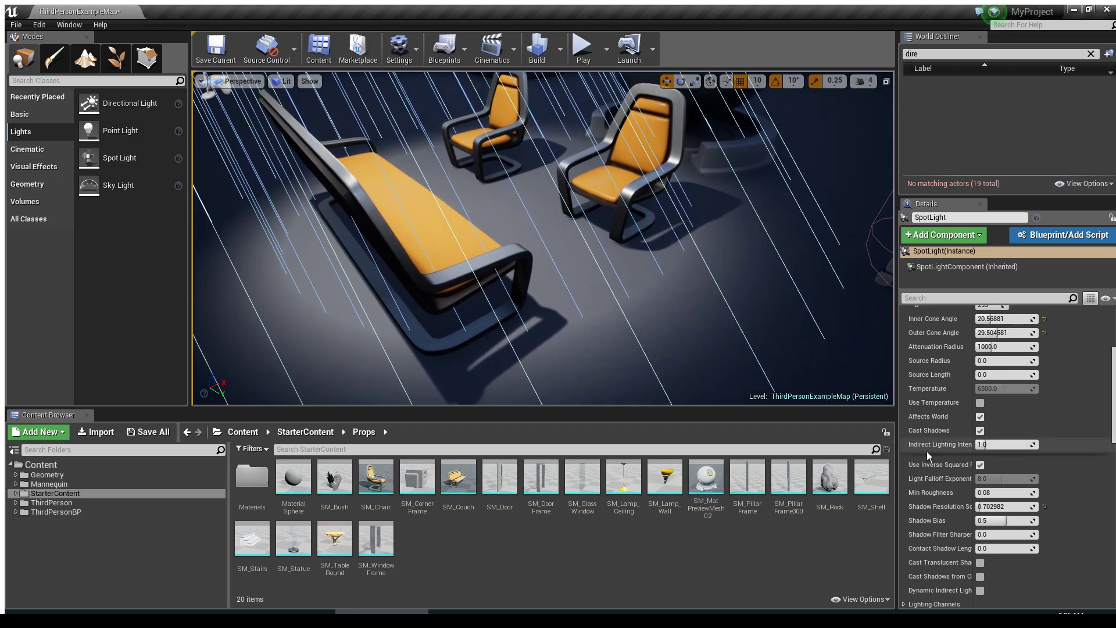
mouse_move(979, 506)
left_mouse_down()
mouse_move(960, 507)
mouse_move(995, 507)
left_mouse_up()
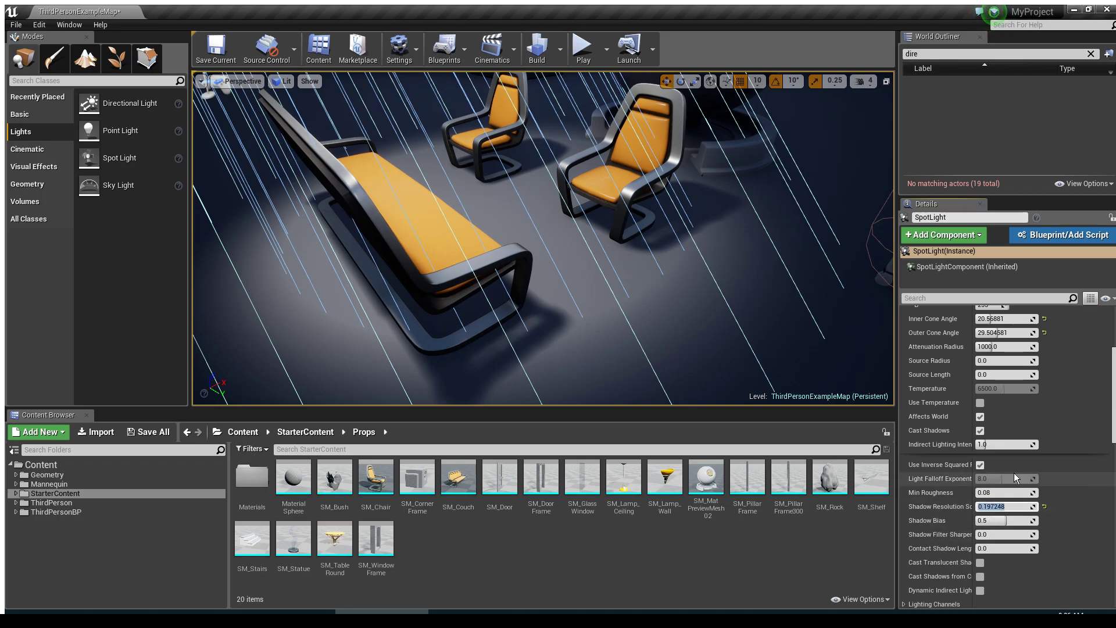
type("0.2")
key("Return")
Inspect the shadows from farther away and look through the Spot Light's Light Profiles, Lightmass and Performance settings.
right_click_drag(651, 244, 652, 221)
key("s")
mouse_move(534, 190)
right_mouse_down()
mouse_move(534, 181)
mouse_move(533, 203)
mouse_move(533, 189)
right_mouse_up()
left_click(534, 189)
right_click_drag(449, 214, 469, 105)
key("s")
left_click(457, 132)
key("s")
scroll(470, 105, "up", 5)
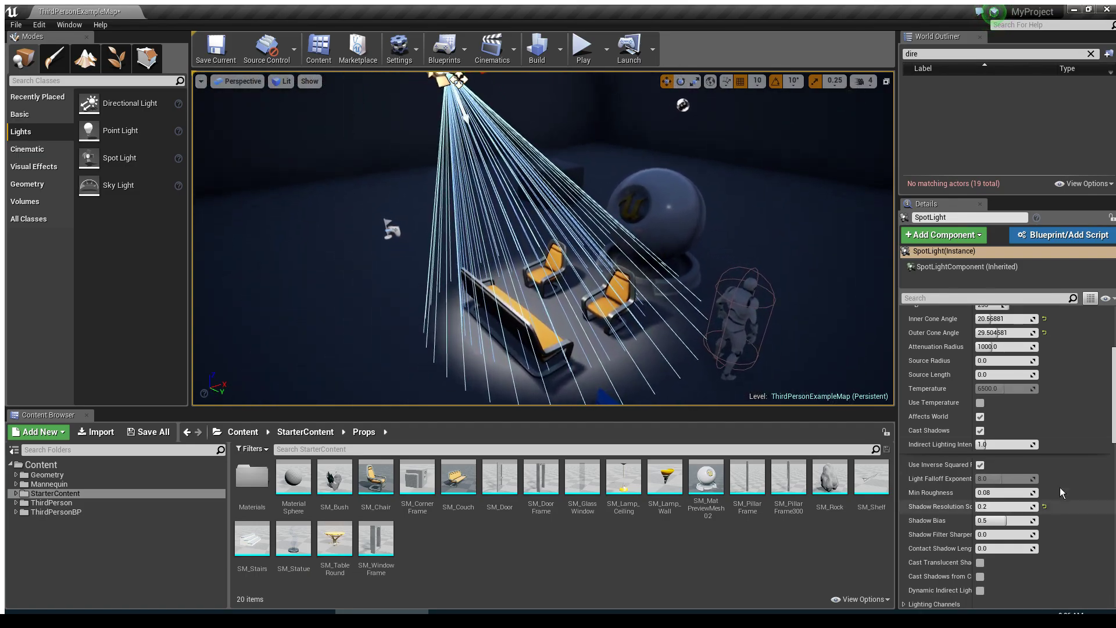
scroll(954, 429, "down", 2)
scroll(953, 429, "down", 10)
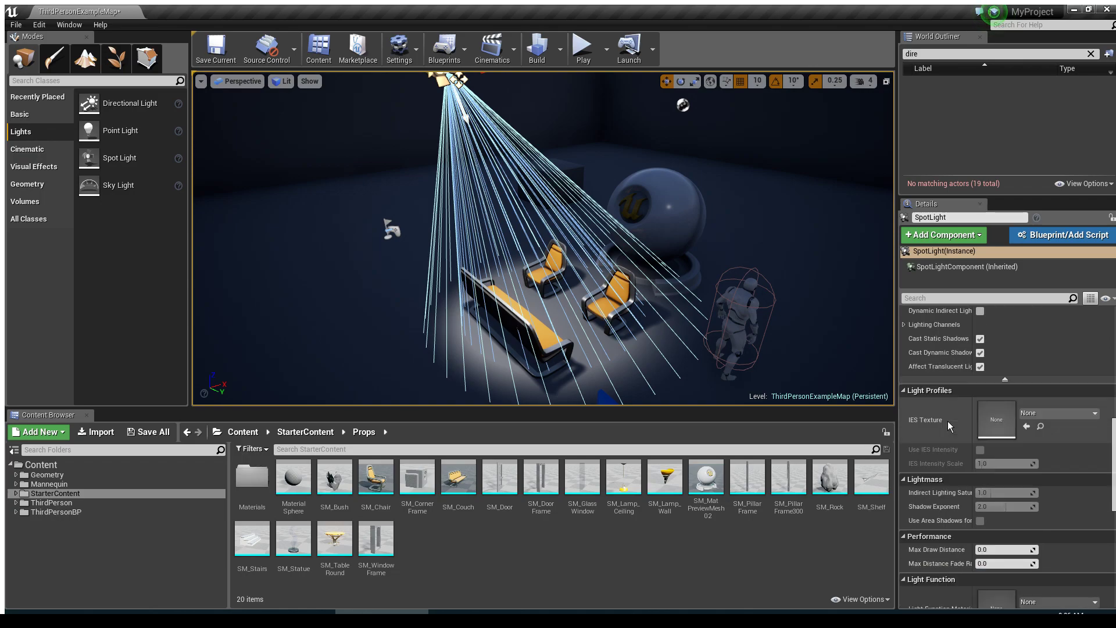
scroll(951, 428, "up", 14)
scroll(949, 426, "up", 4)
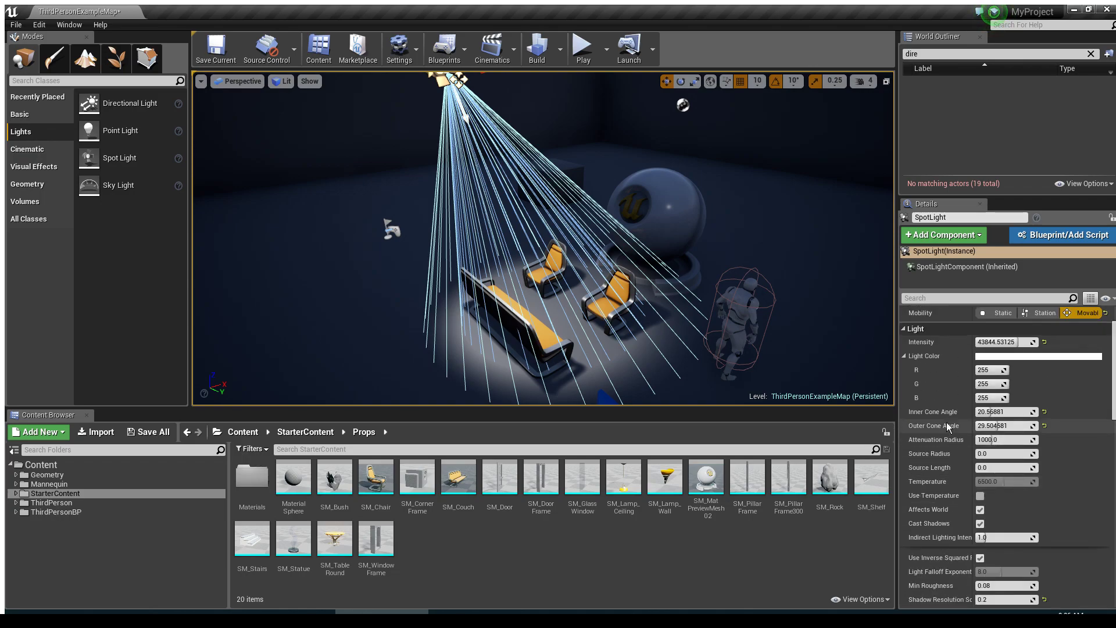
scroll(953, 425, "down", 10)
scroll(954, 424, "down", 15)
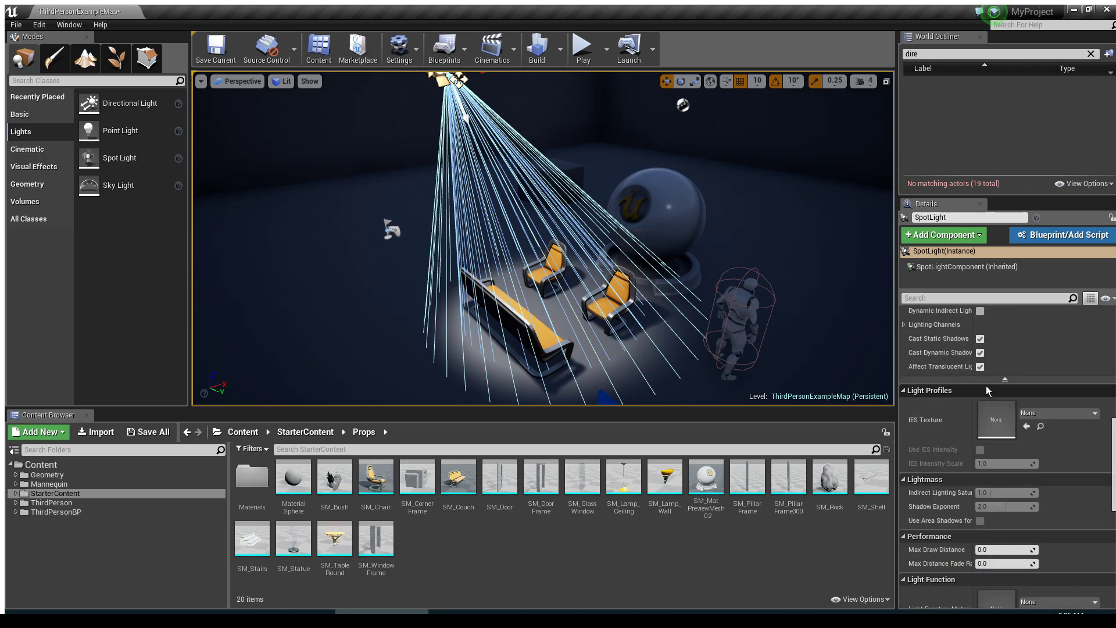
scroll(1003, 413, "up", 15)
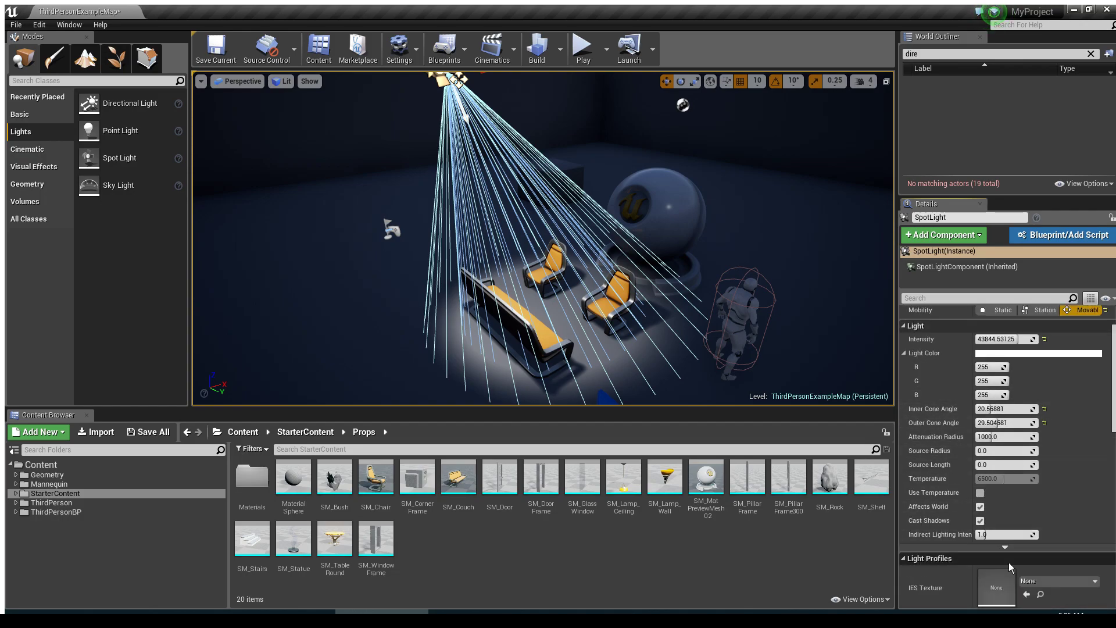
Expand the Spot Light's advanced light settings and turn off Use Inverse Squared Falloff.
left_click(1006, 547)
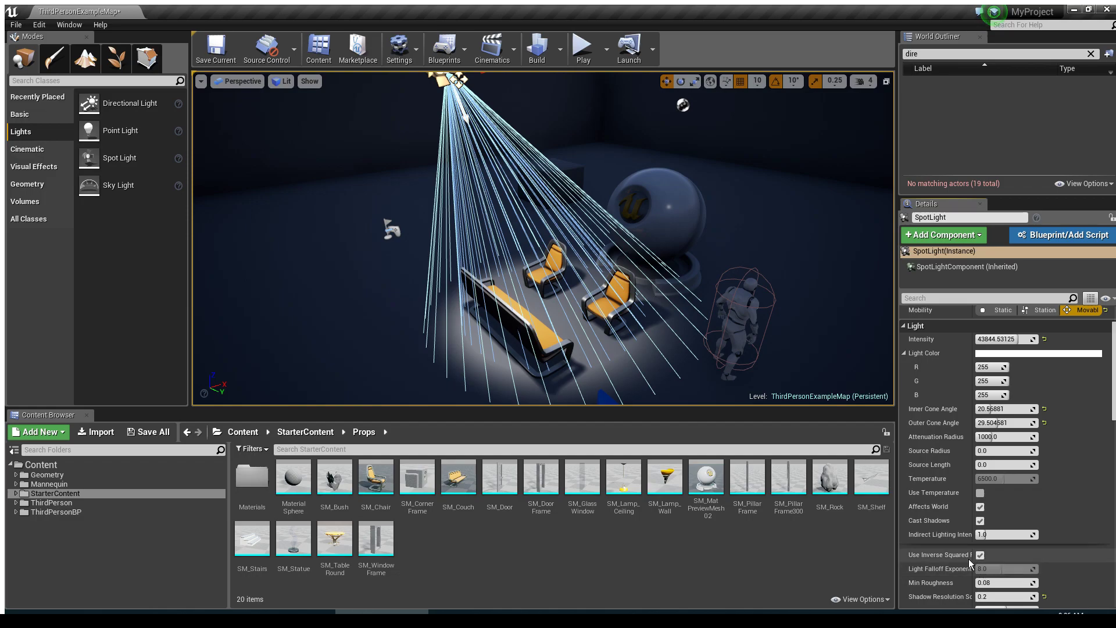
scroll(962, 554, "down", 3)
left_click(981, 500)
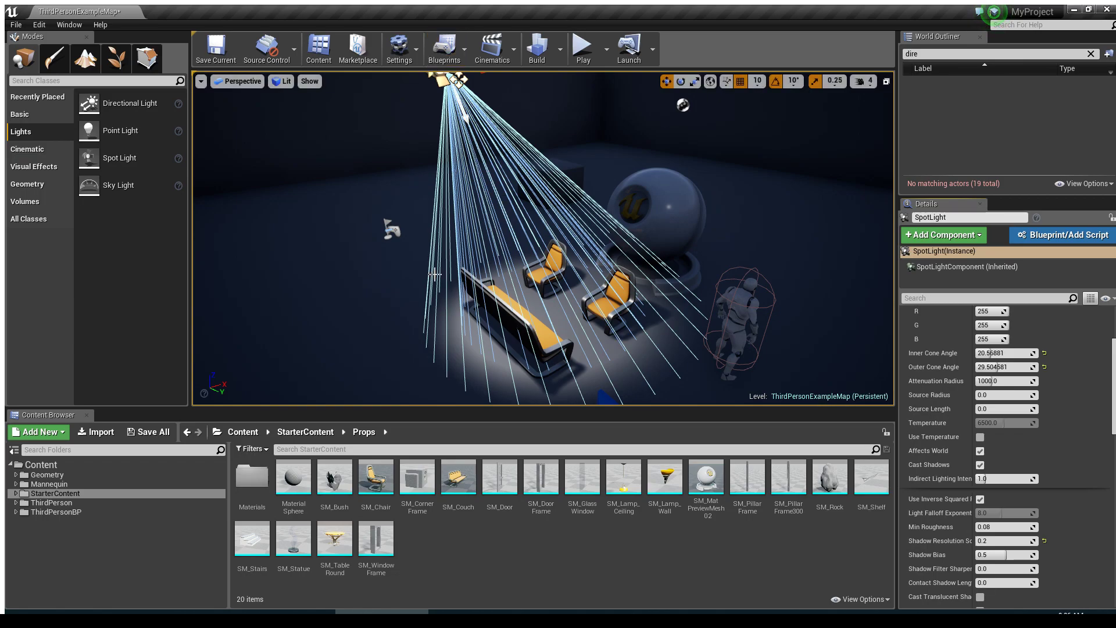
left_click(981, 500)
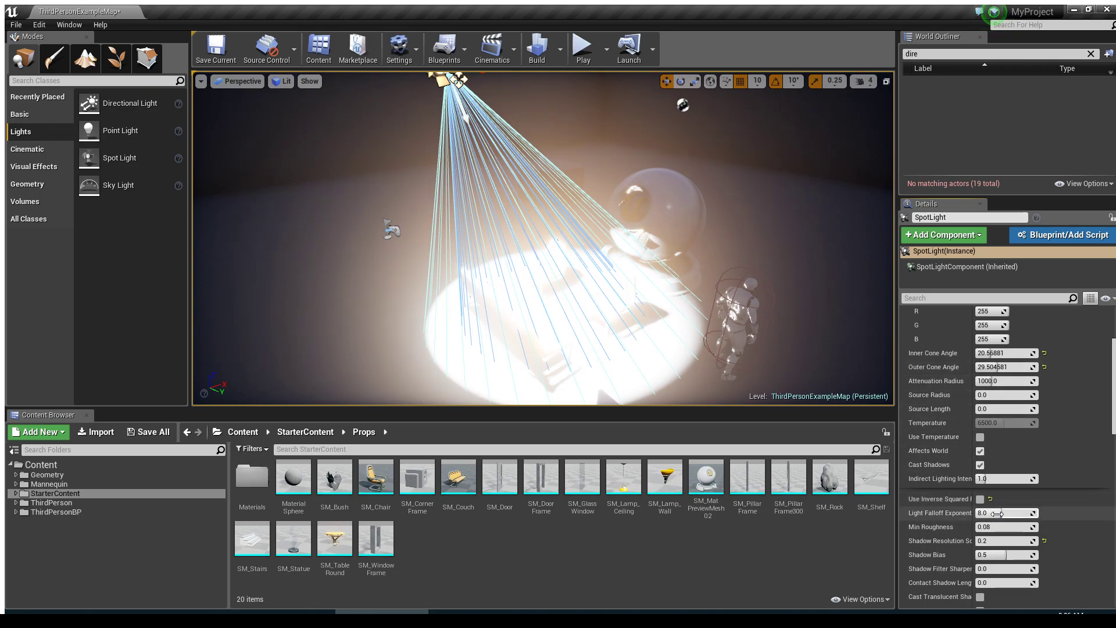
Reduce the Spot Light's Intensity to 10, trying 100 first.
scroll(1004, 423, "up", 4)
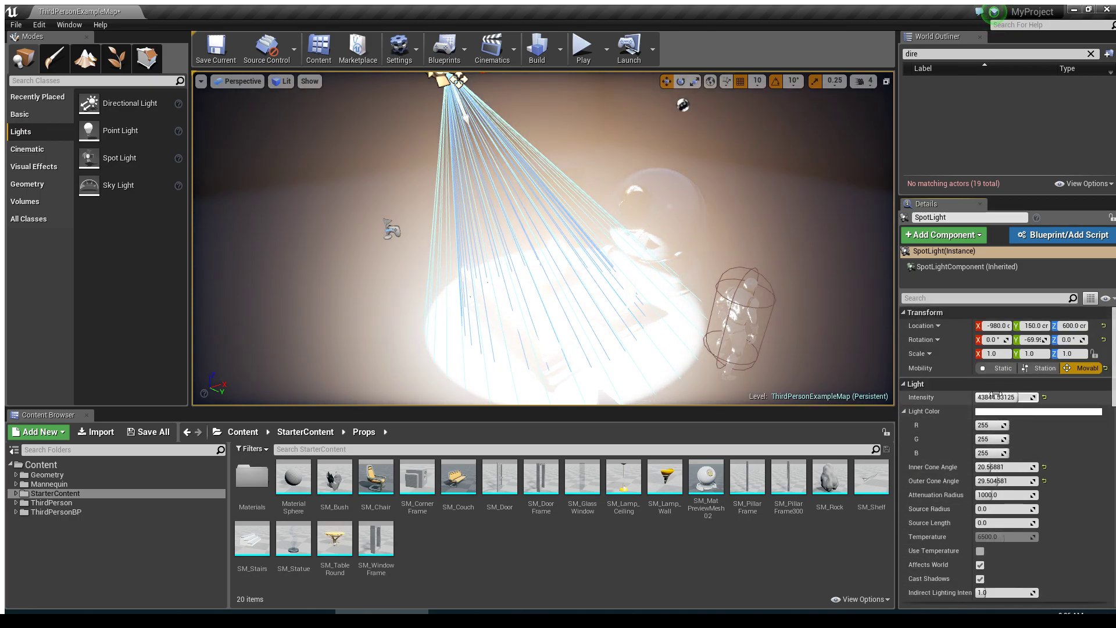
left_click_drag(996, 397, 960, 398)
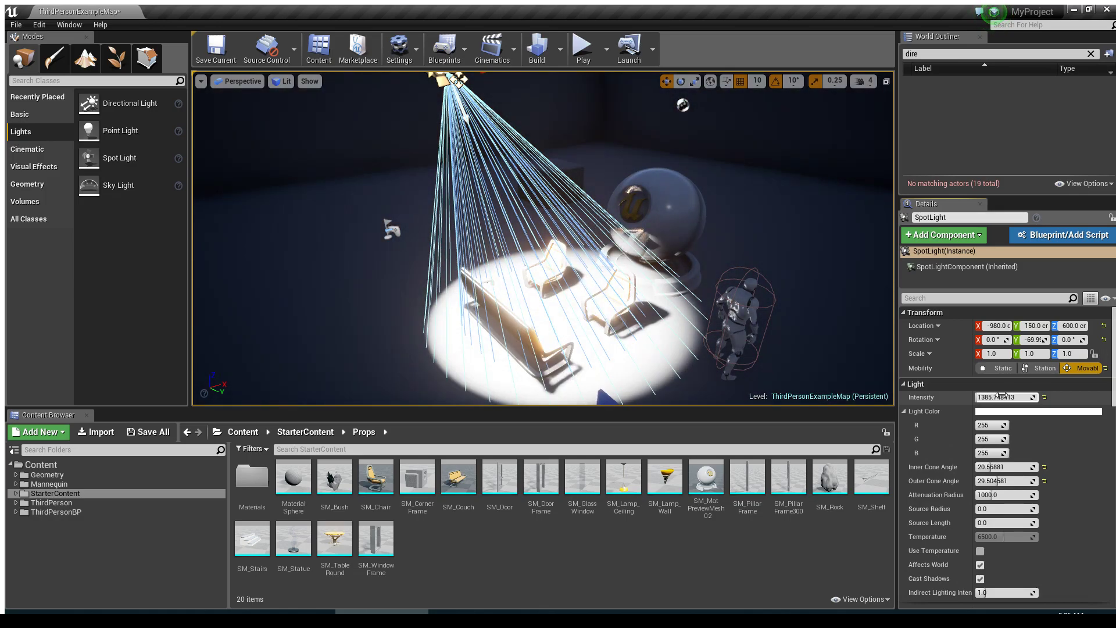
type("100")
key("Return")
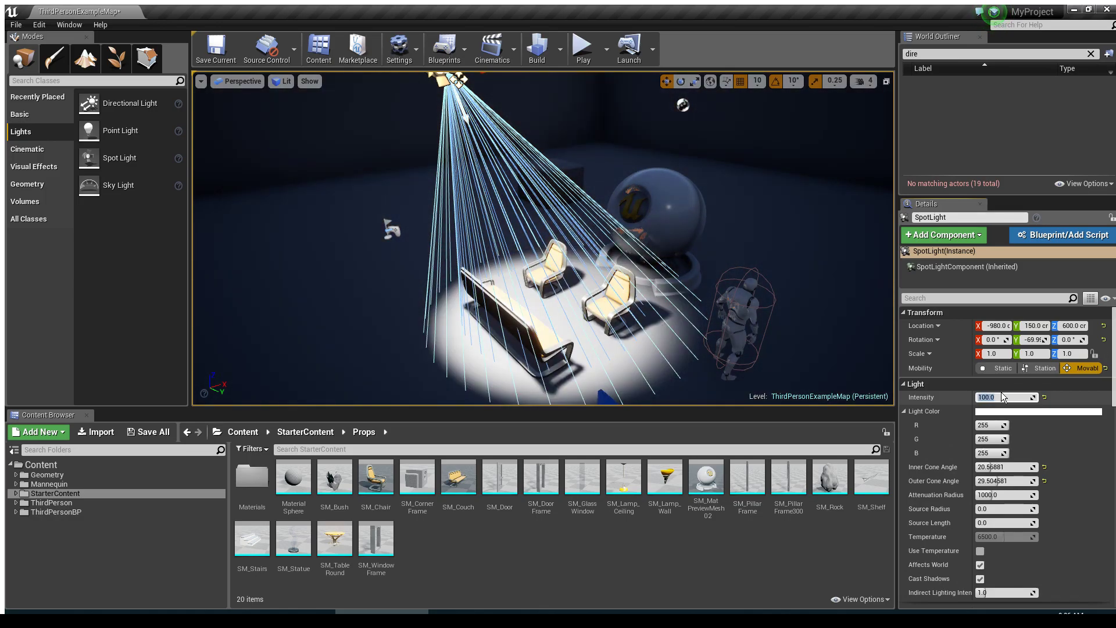
type("10")
key("Return")
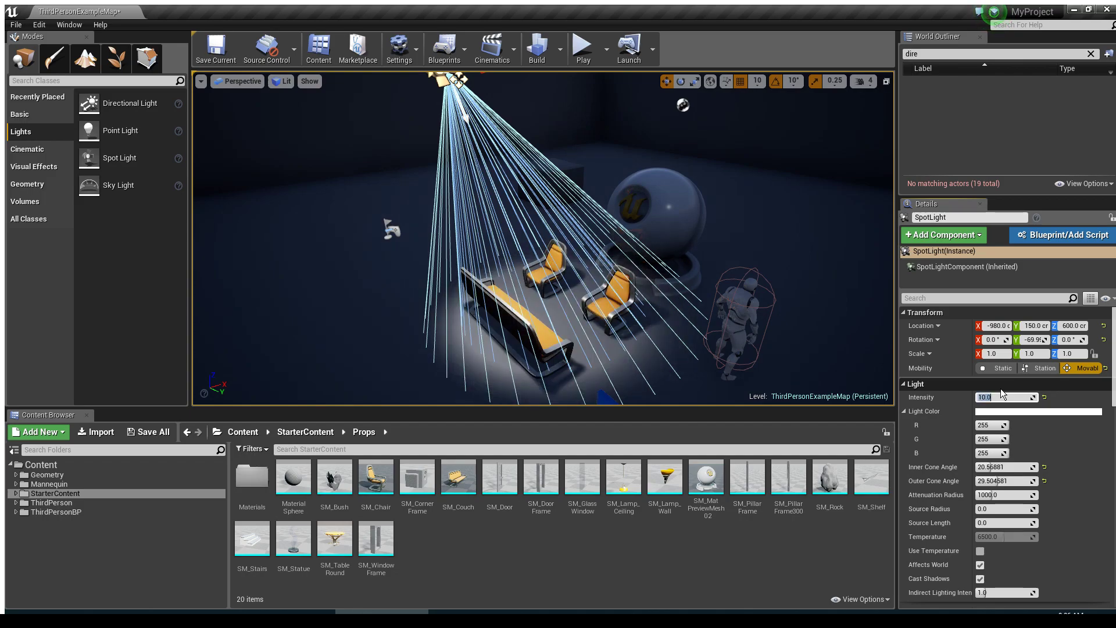
Set the Spot Light's Light Falloff Exponent to 2.0 and check the lighting across the seating area.
scroll(988, 442, "down", 5)
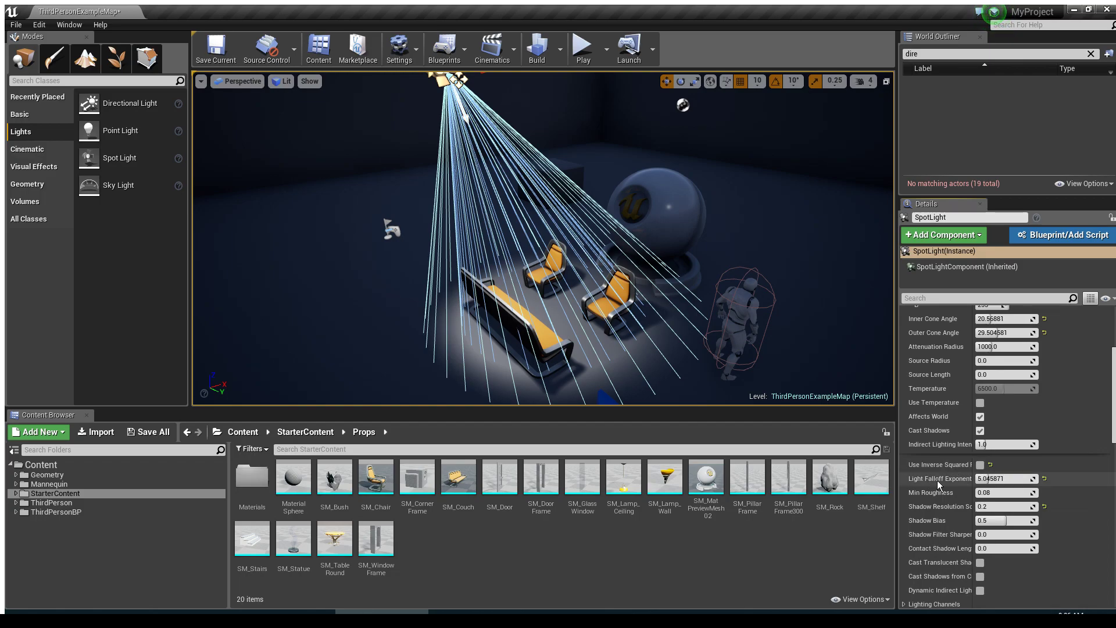
mouse_move(995, 479)
left_mouse_down()
mouse_move(1006, 479)
mouse_move(974, 478)
left_mouse_up()
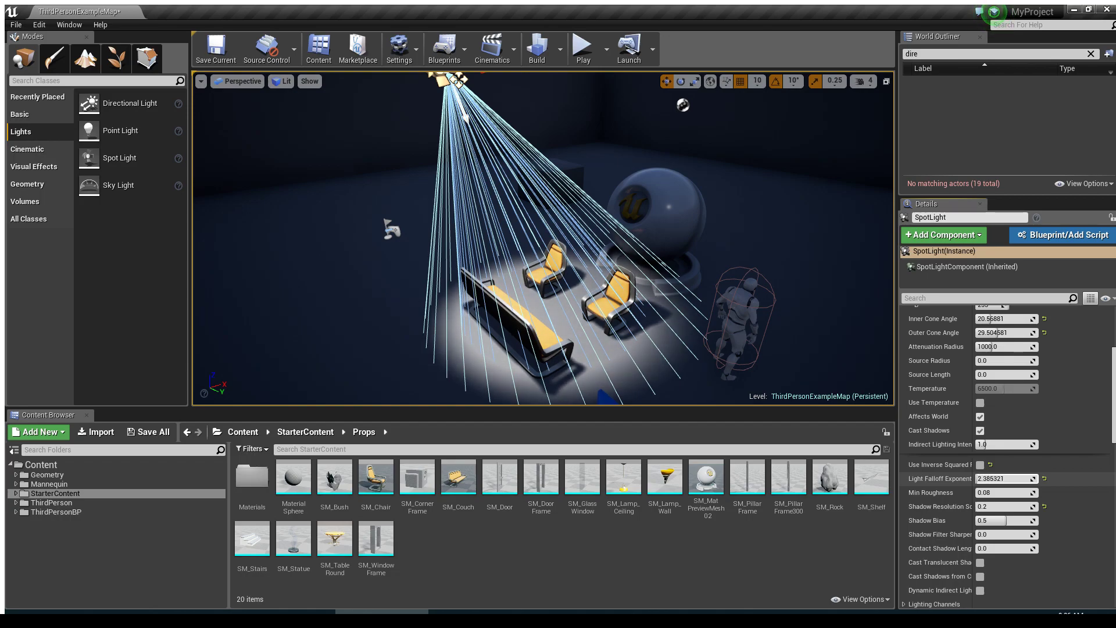
mouse_move(974, 479)
left_mouse_down()
mouse_move(1003, 479)
mouse_move(974, 479)
left_mouse_up()
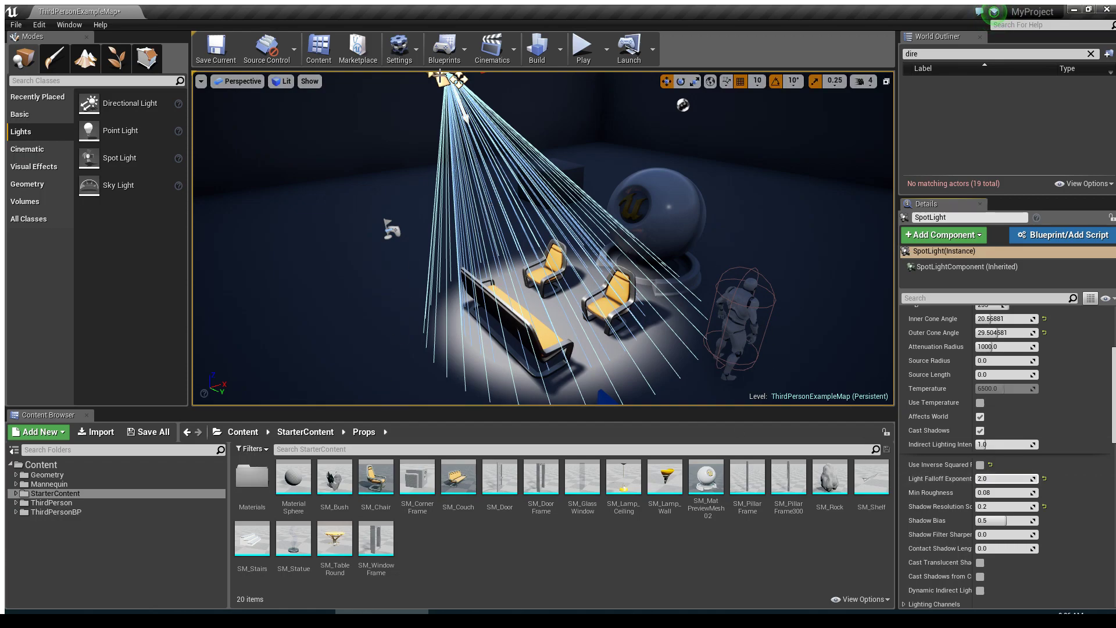
key("s")
right_click_drag(594, 226, 611, 204)
key("s")
right_click_drag(527, 170, 527, 170)
key("w")
key("s")
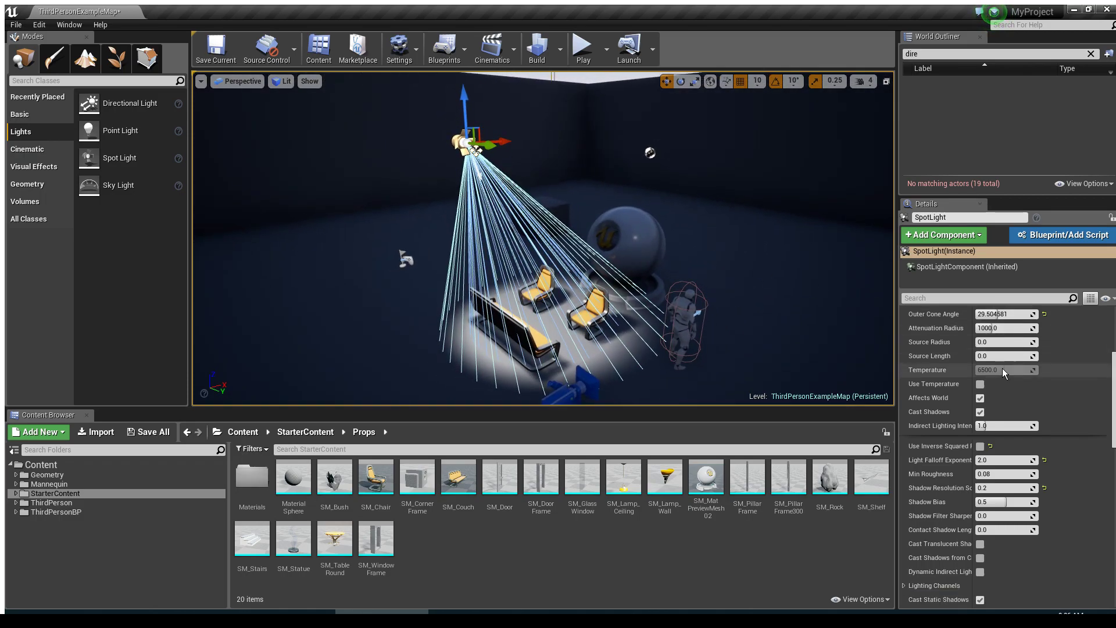
Inspect the light cone's reach, reduce the Attenuation Radius to about 528, and deselect the Spot Light to view the scene.
scroll(1079, 379, "up", 5)
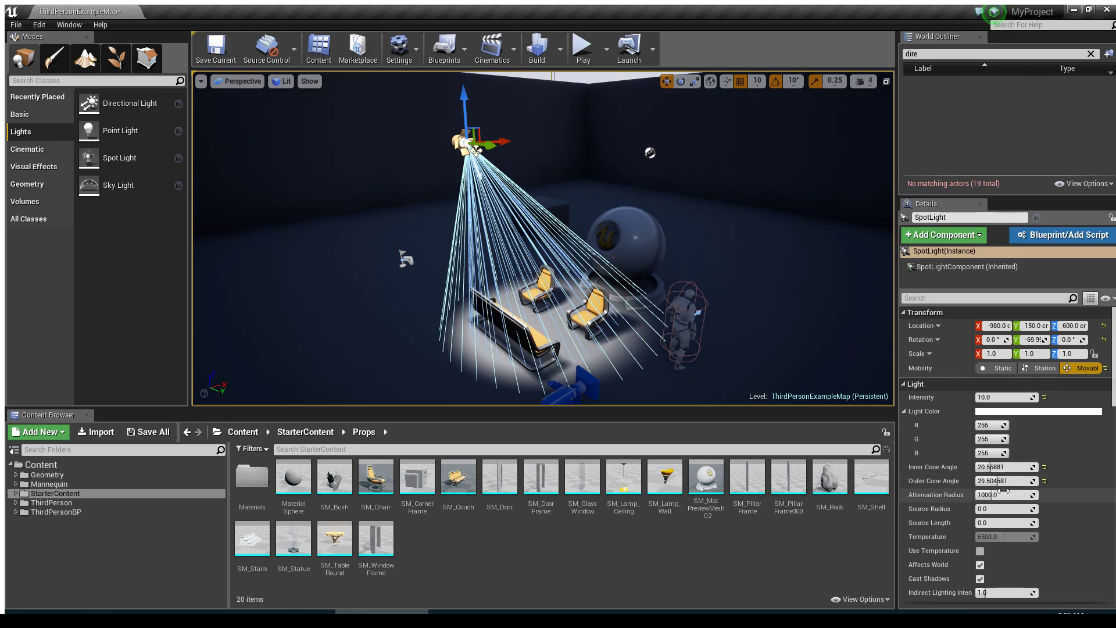
scroll(984, 529, "down", 4)
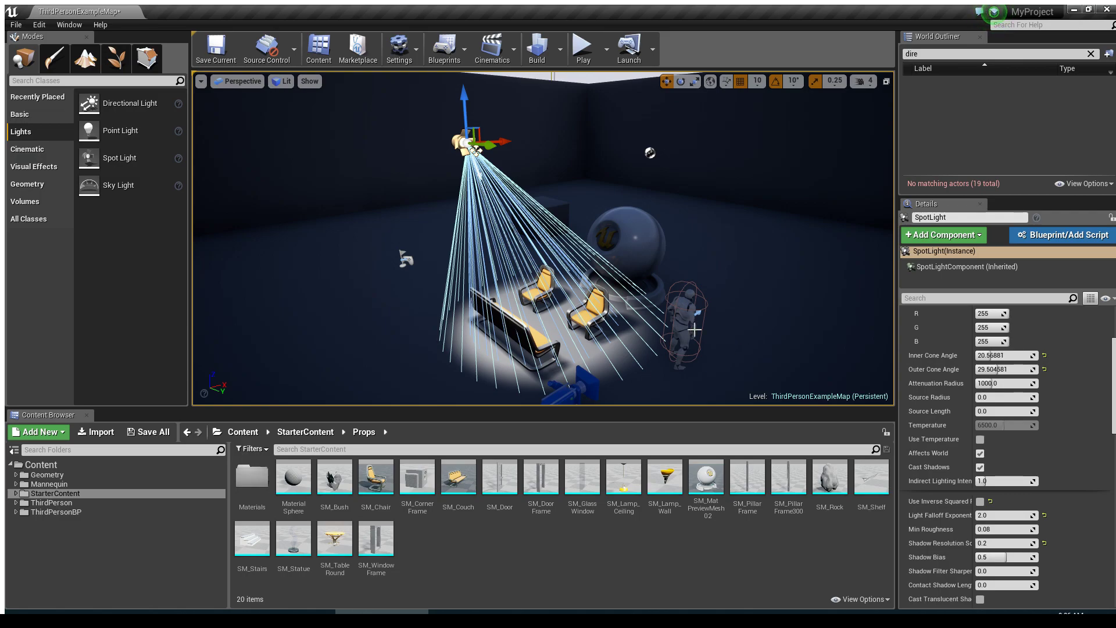
scroll(954, 391, "up", 1)
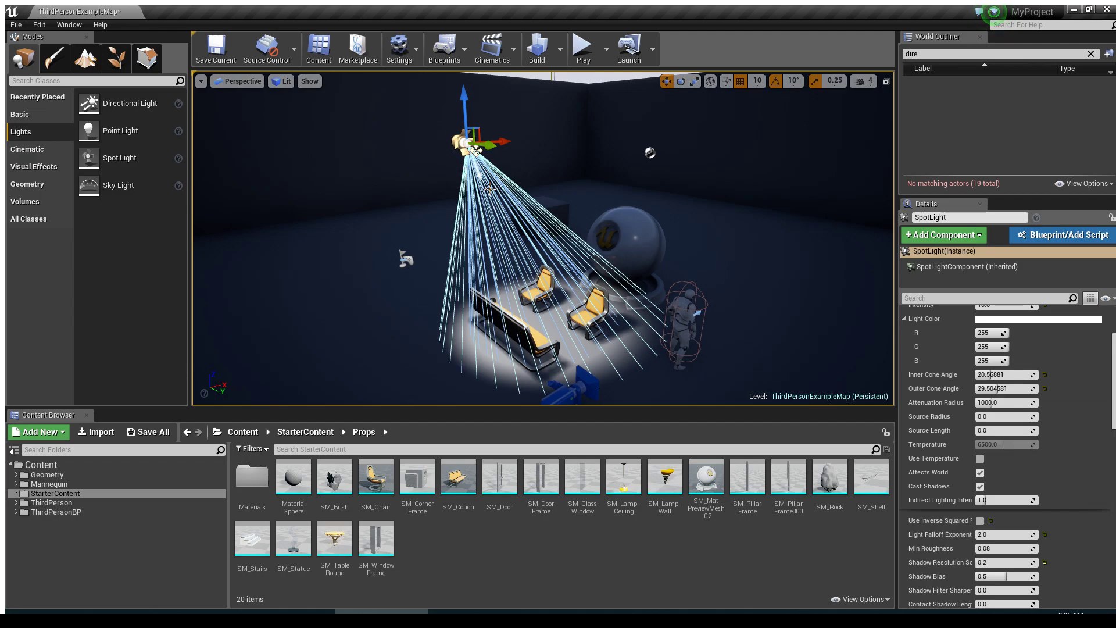
right_click_drag(565, 221, 536, 200)
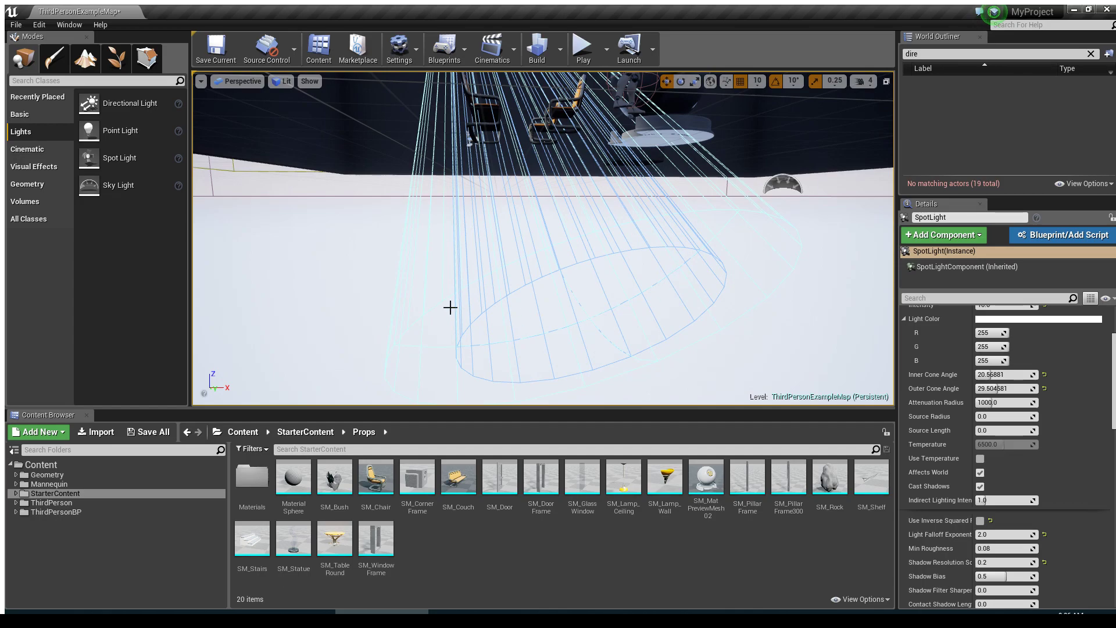
right_click_drag(648, 240, 652, 276)
scroll(966, 380, "up", 2)
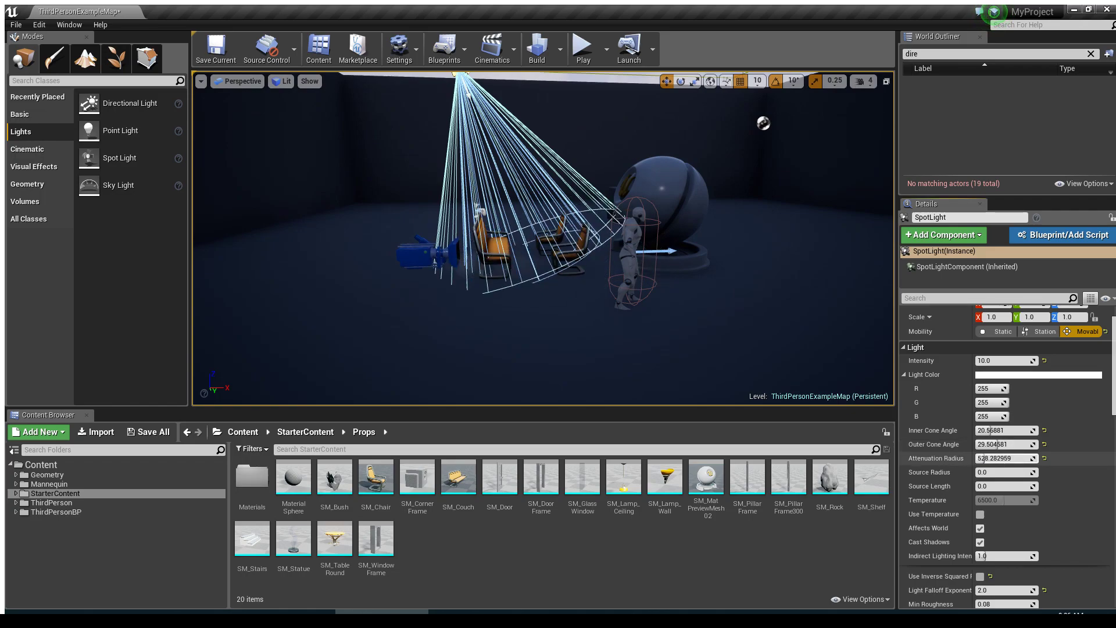
right_click_drag(648, 250, 718, 204)
key("Escape")
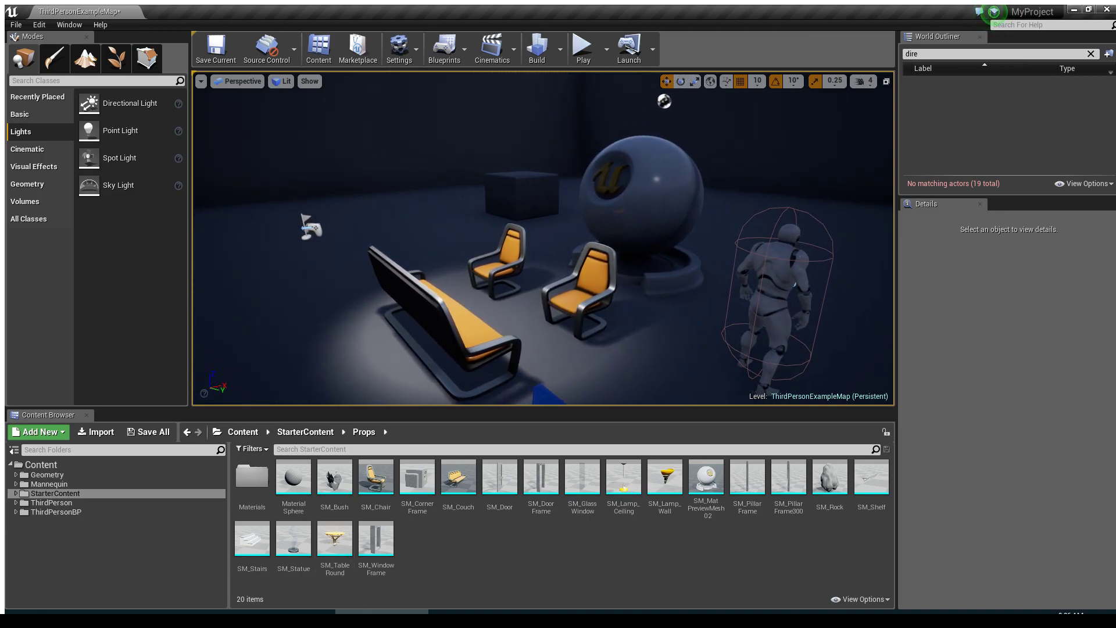